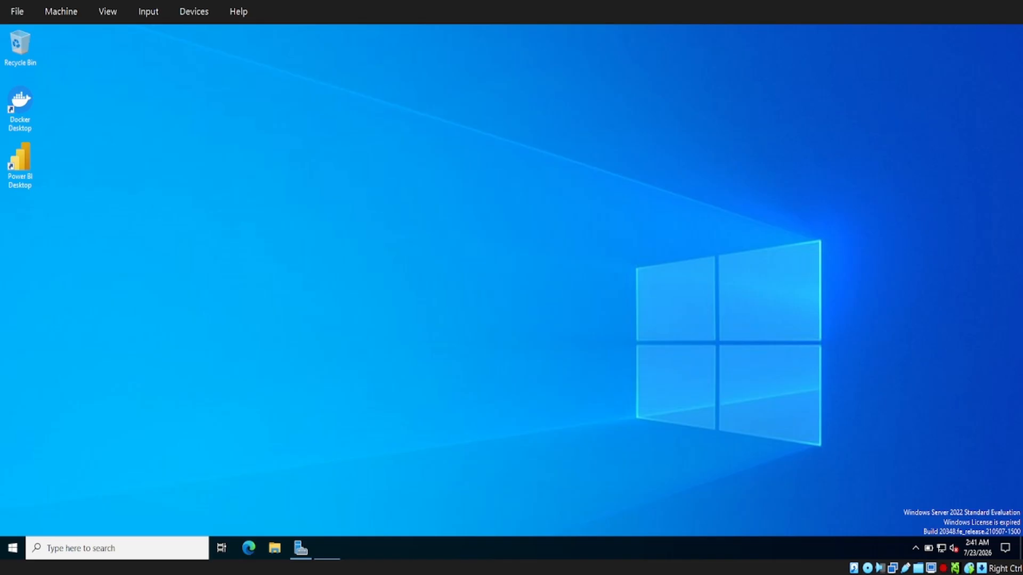
Launch Microsoft Edge from the taskbar and put the cursor in its address bar
{"action": "left_click", "coordinate": [250, 549]}
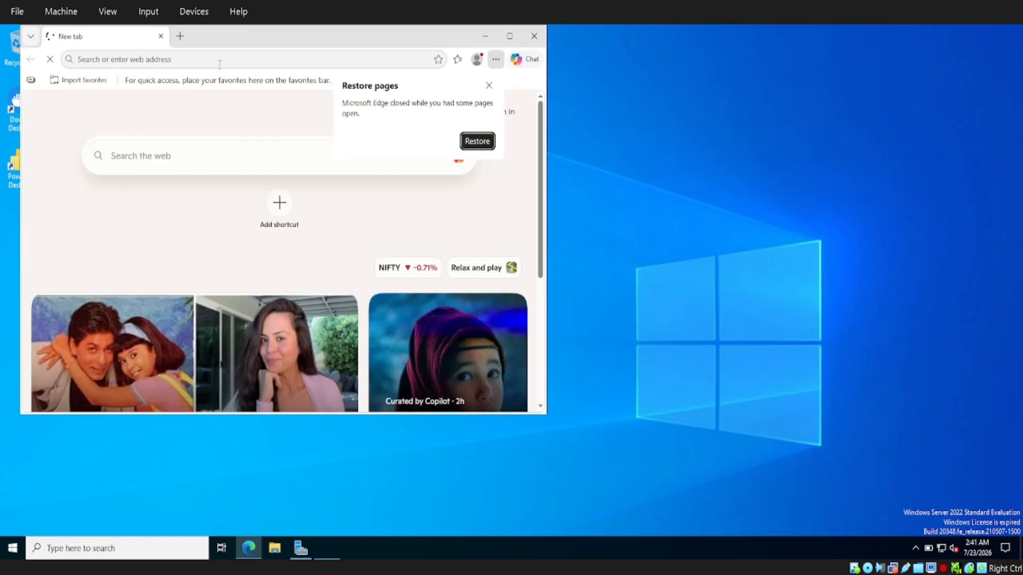
{"action": "left_click", "coordinate": [219, 60]}
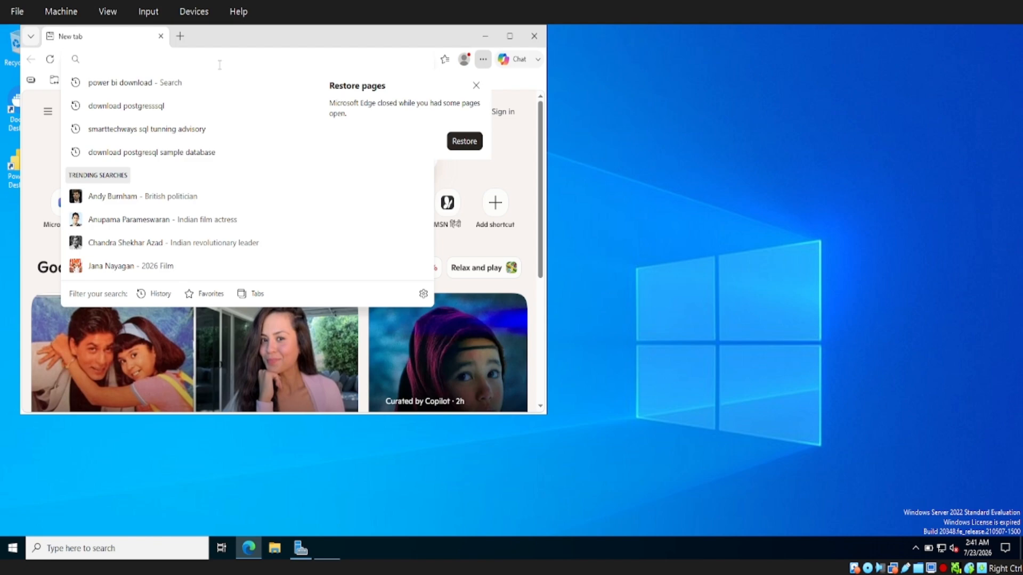
Search for Google, maximize the Edge window, and open the Google homepage
{"action": "type", "text": "gppge"}
{"action": "key", "text": "BackSpace"}
{"action": "key", "text": "BackSpace"}
{"action": "key", "text": "BackSpace"}
{"action": "key", "text": "BackSpace"}
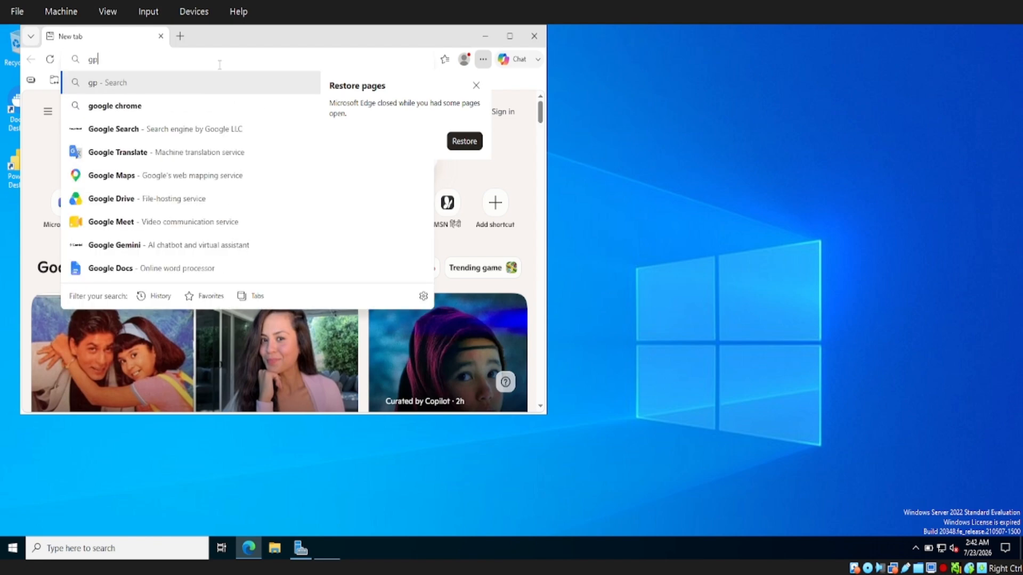
{"action": "type", "text": "oogl"}
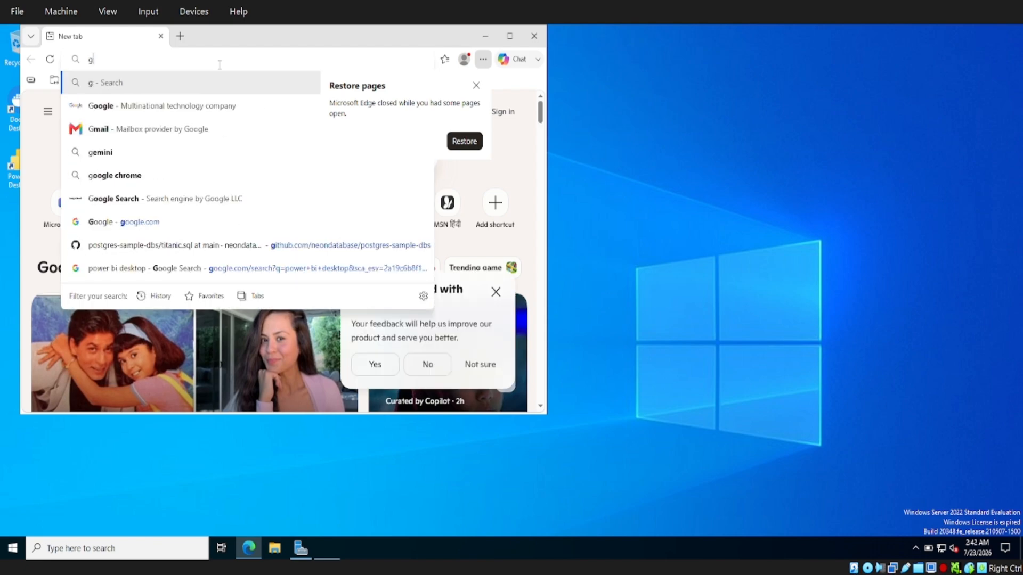
{"action": "type", "text": "e "}
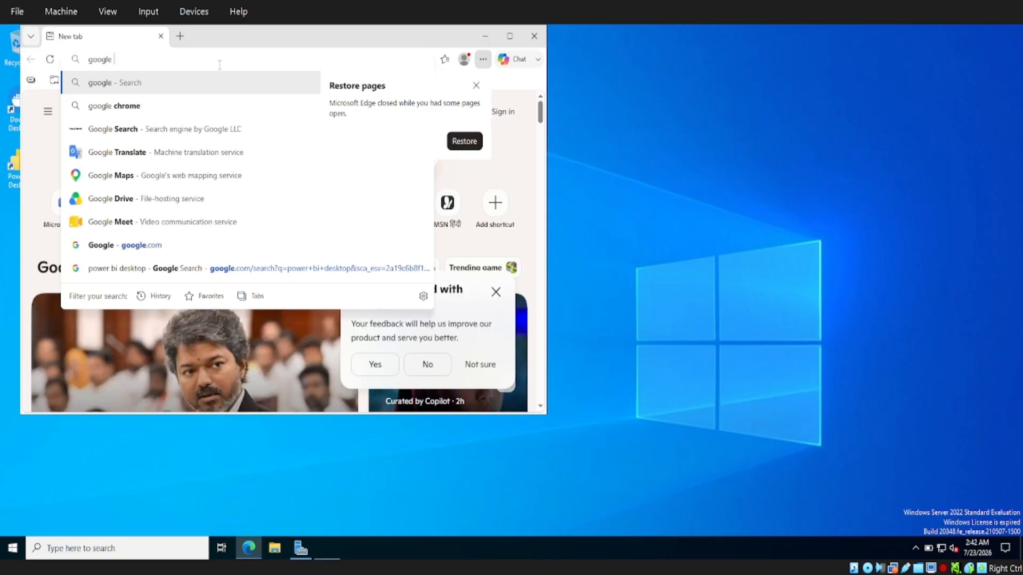
{"action": "type", "text": "cpm"}
{"action": "key", "text": "Return"}
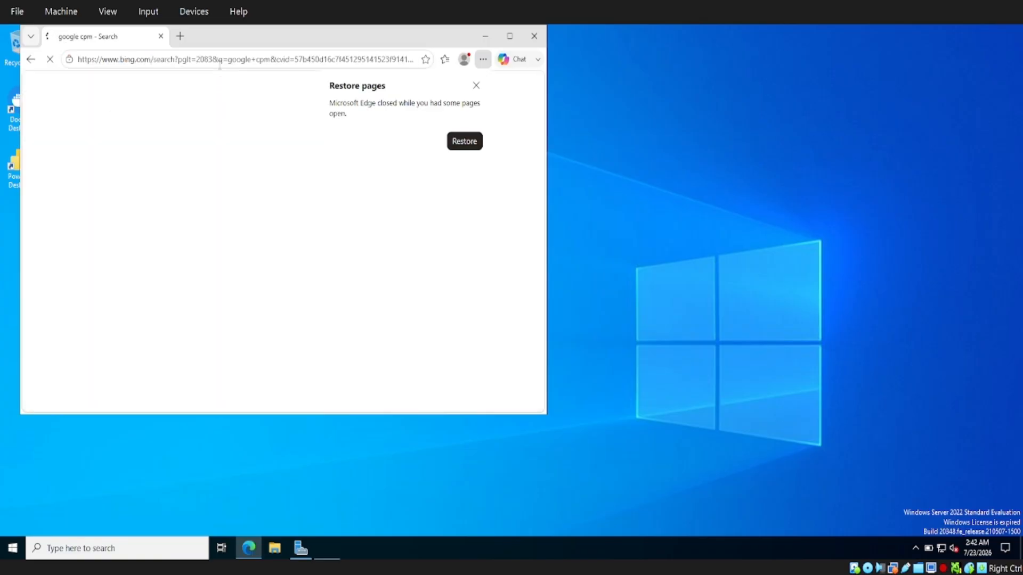
{"action": "left_click", "coordinate": [509, 36]}
{"action": "left_click", "coordinate": [102, 250]}
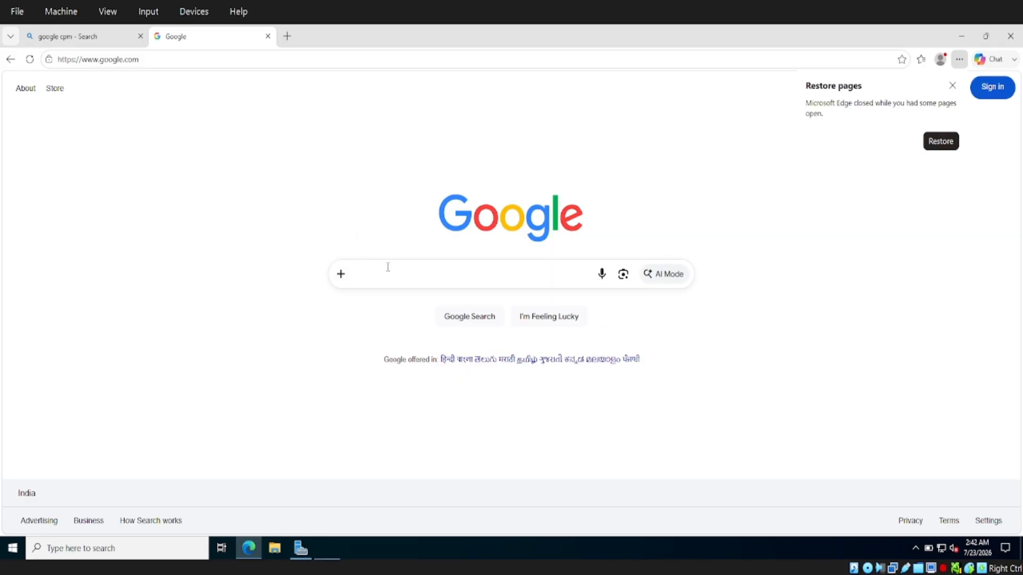
Search Google for 'SQL Server management Studio download' and open the Microsoft Learn install guide
{"action": "type", "text": "SQL Server <ama"}
{"action": "key", "text": "BackSpace"}
{"action": "key", "text": "BackSpace"}
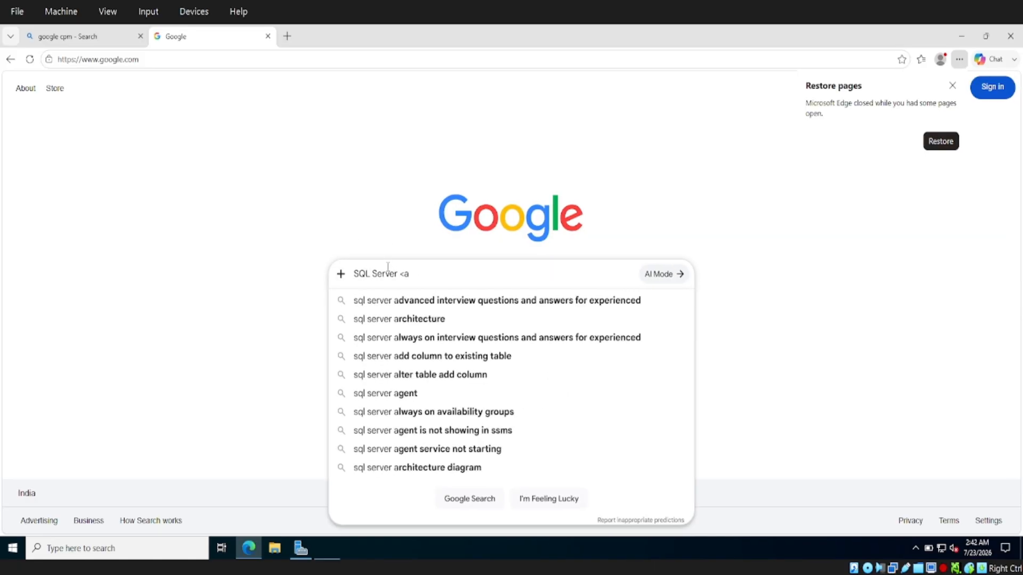
{"action": "key", "text": "BackSpace"}
{"action": "key", "text": "BackSpace"}
{"action": "type", "text": "management St"}
{"action": "type", "text": "d"}
{"action": "key", "text": "BackSpace"}
{"action": "type", "text": "udi"}
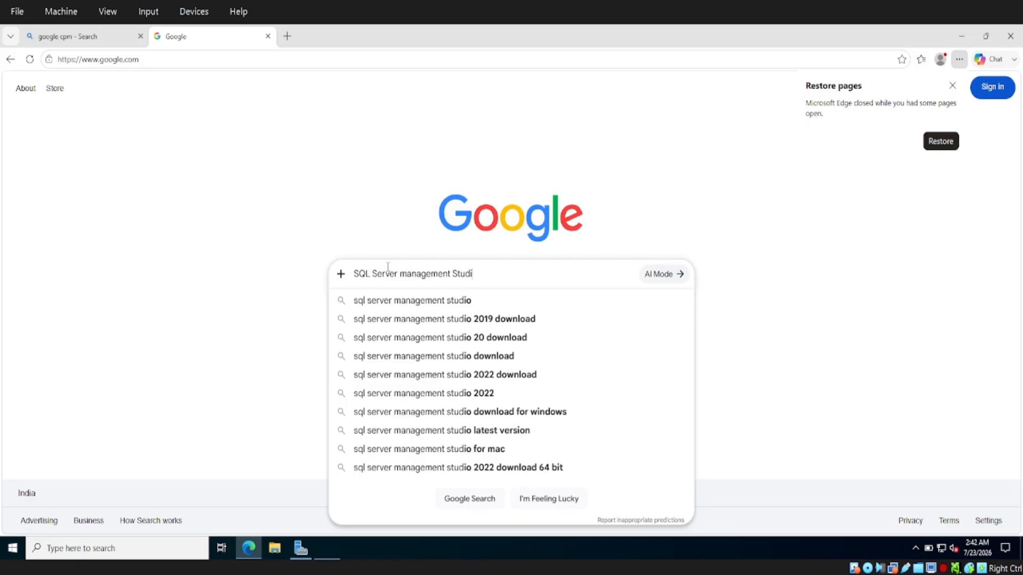
{"action": "type", "text": "o download"}
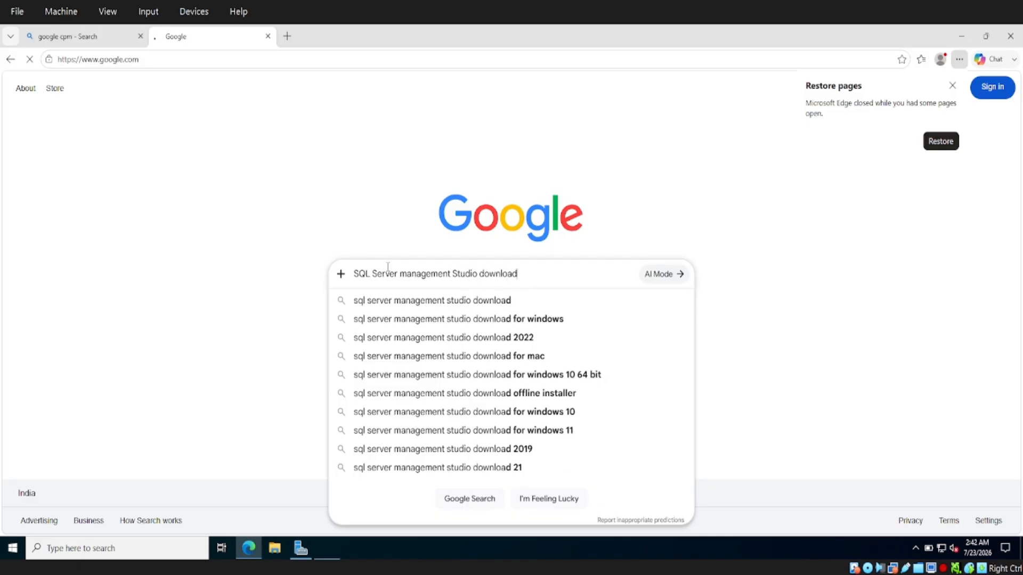
{"action": "key", "text": "Return"}
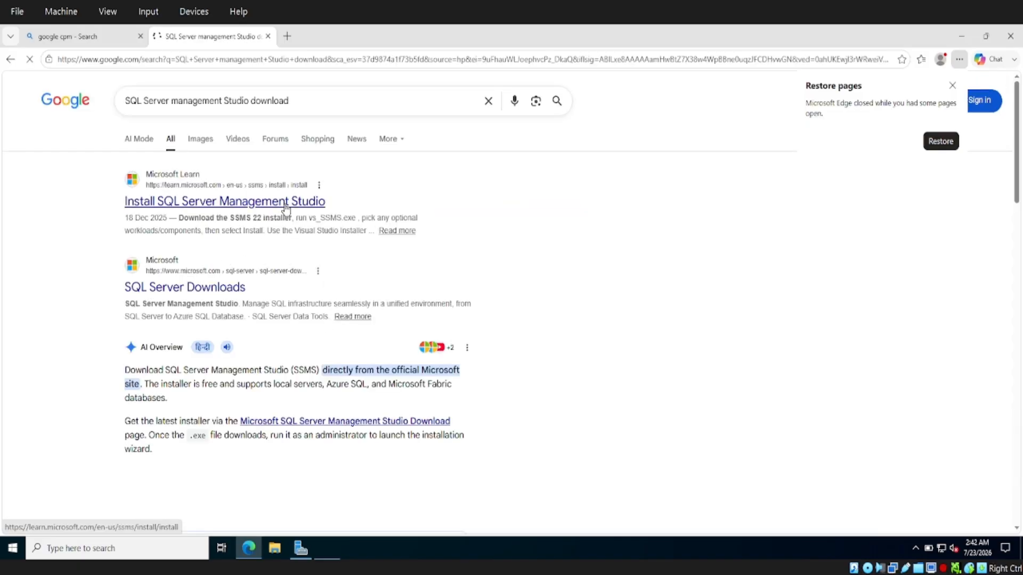
{"action": "left_click", "coordinate": [286, 205]}
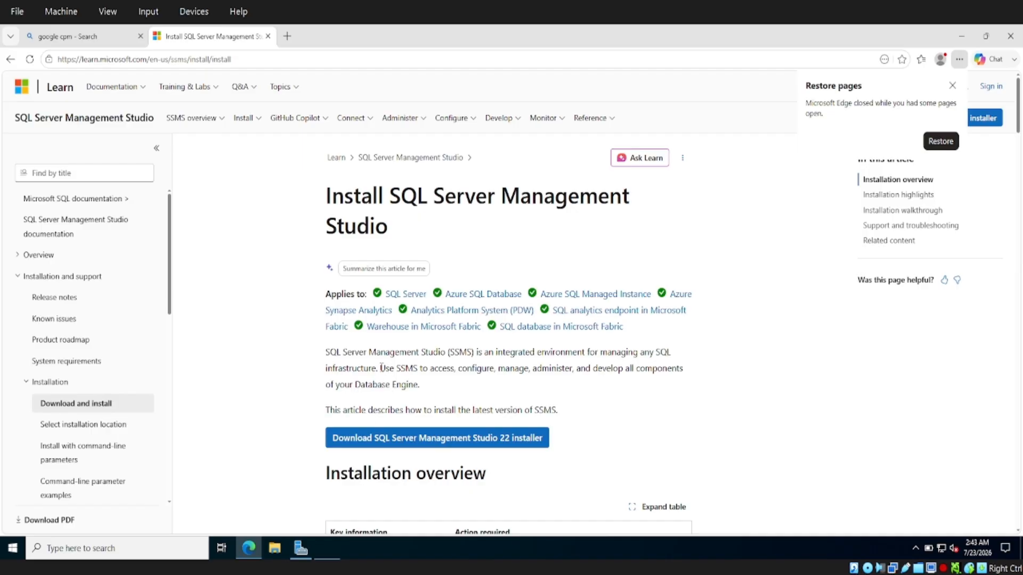
Download the SQL Server Management Studio 22 installer from the Microsoft Learn article
{"action": "left_click_drag", "start_coordinate": [382, 368], "coordinate": [420, 385]}
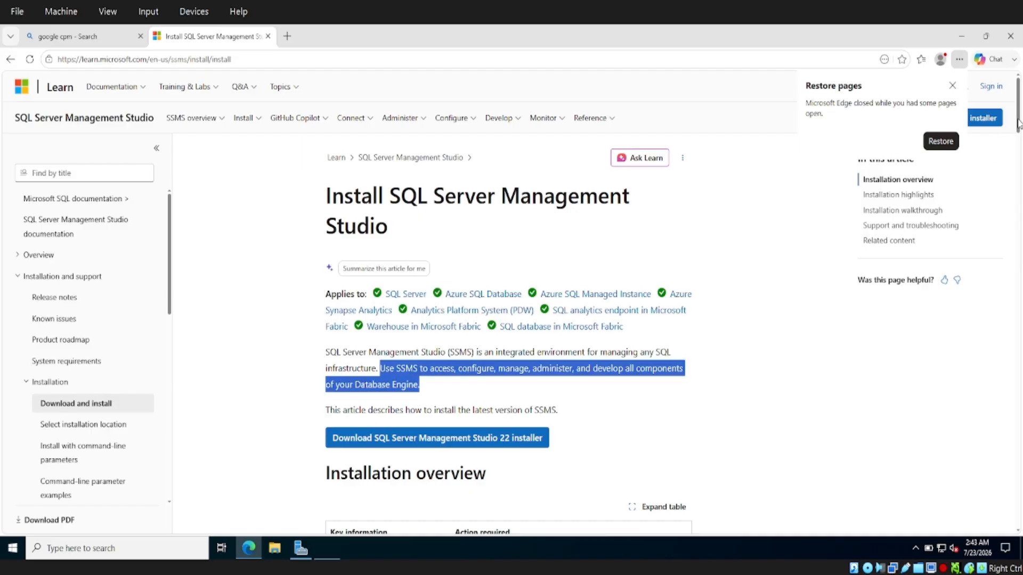
{"action": "mouse_move", "coordinate": [1017, 115]}
{"action": "left_mouse_down"}
{"action": "mouse_move", "coordinate": [1021, 164]}
{"action": "mouse_move", "coordinate": [1020, 129]}
{"action": "left_mouse_up"}
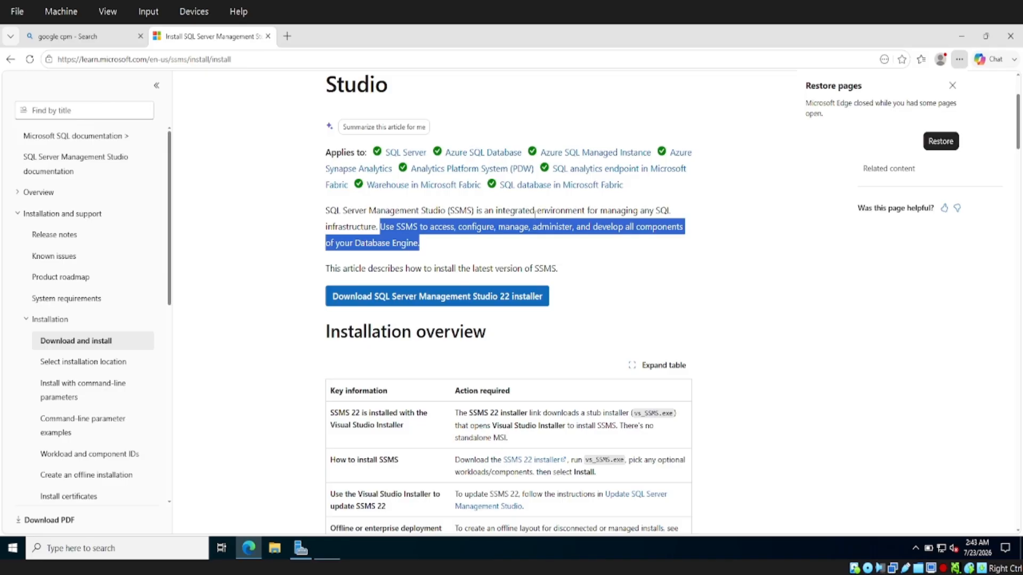
{"action": "left_click", "coordinate": [452, 302]}
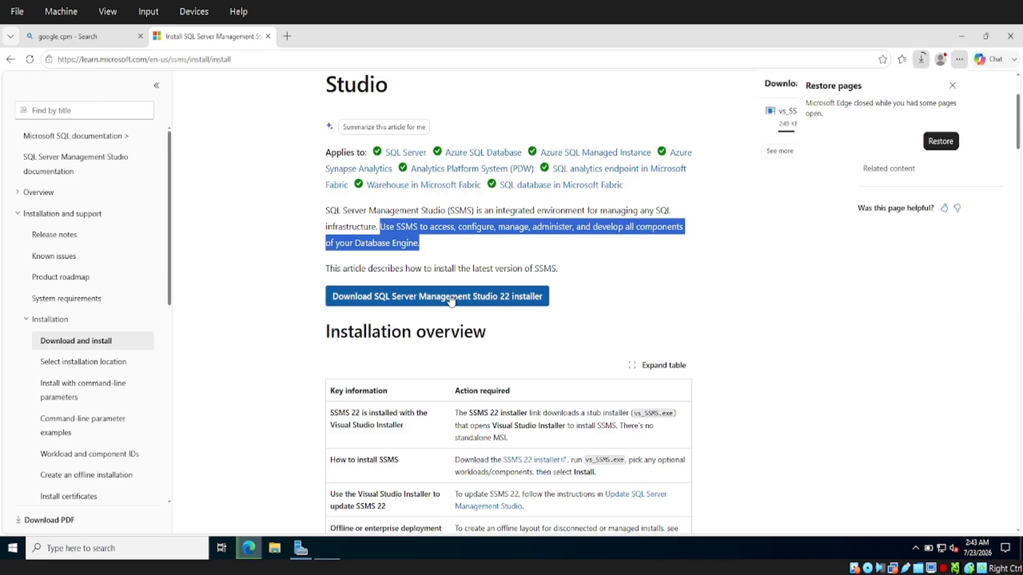
Dismiss the restore-pages notice and run vs_SSMS (2).exe from the Downloads list
{"action": "left_click", "coordinate": [953, 85]}
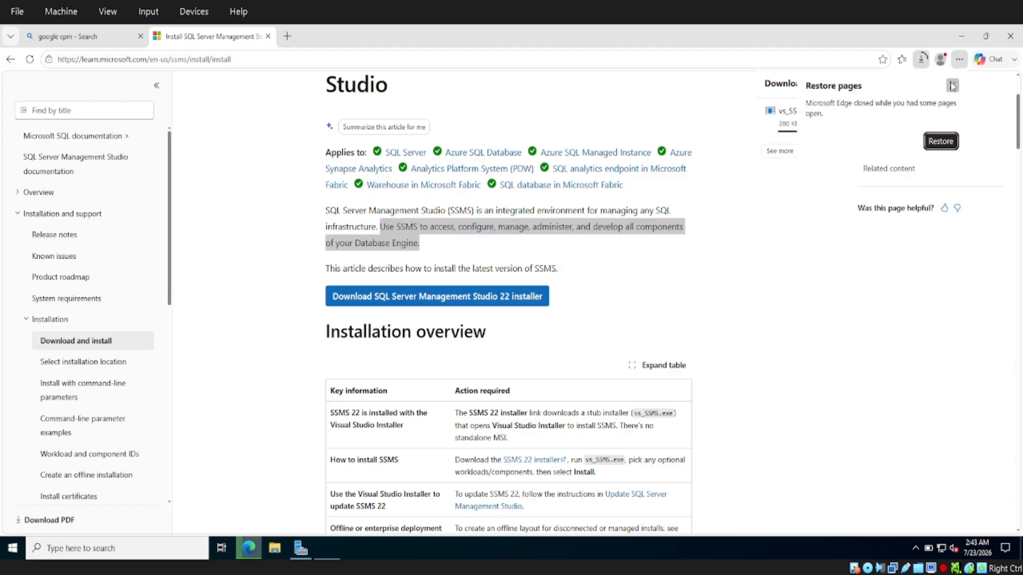
{"action": "left_click", "coordinate": [922, 59]}
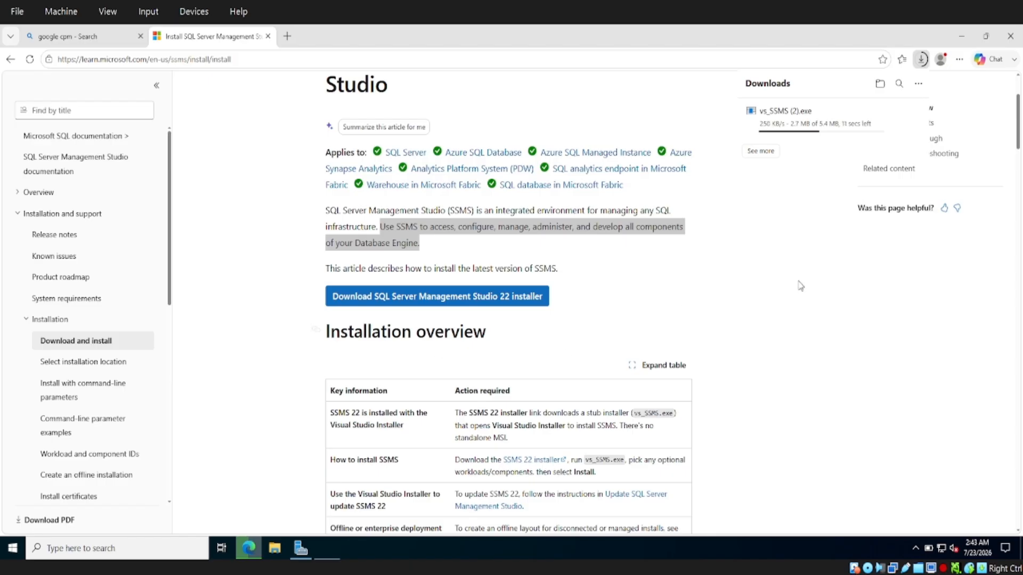
{"action": "left_click_drag", "start_coordinate": [1018, 141], "coordinate": [1019, 168]}
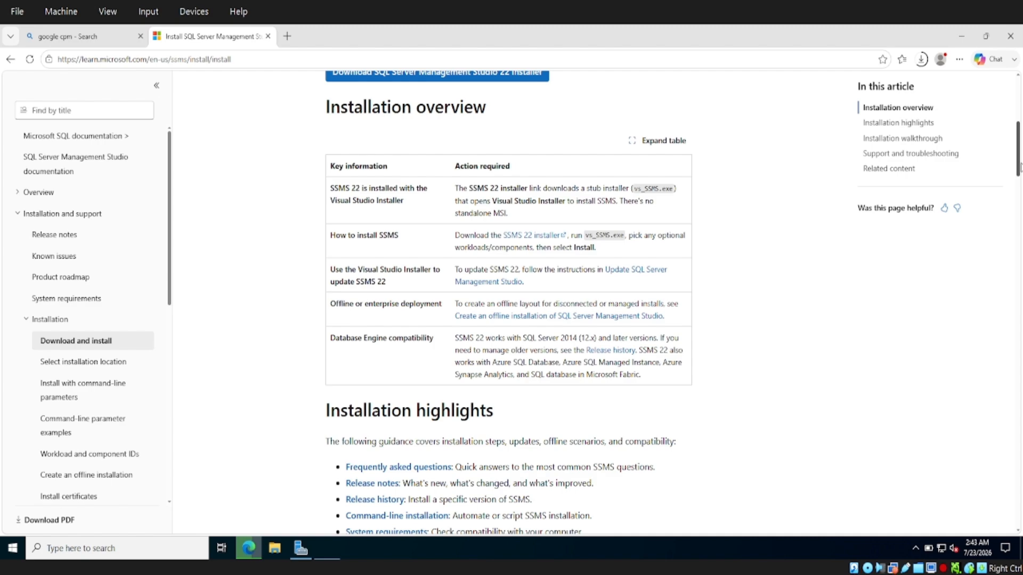
{"action": "mouse_move", "coordinate": [1020, 168]}
{"action": "left_mouse_down"}
{"action": "mouse_move", "coordinate": [1020, 192]}
{"action": "mouse_move", "coordinate": [1020, 160]}
{"action": "left_mouse_up"}
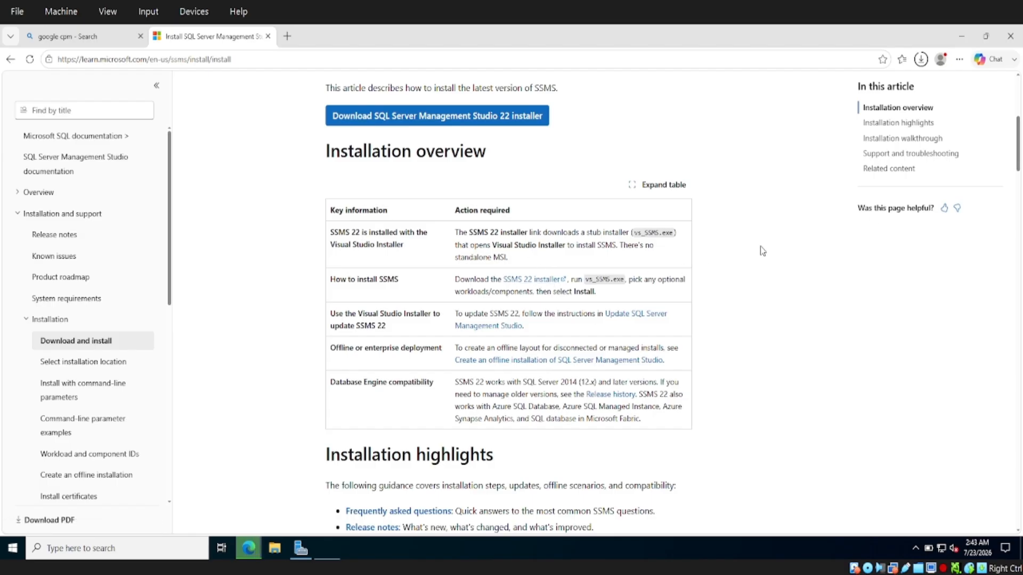
{"action": "left_click", "coordinate": [1019, 102]}
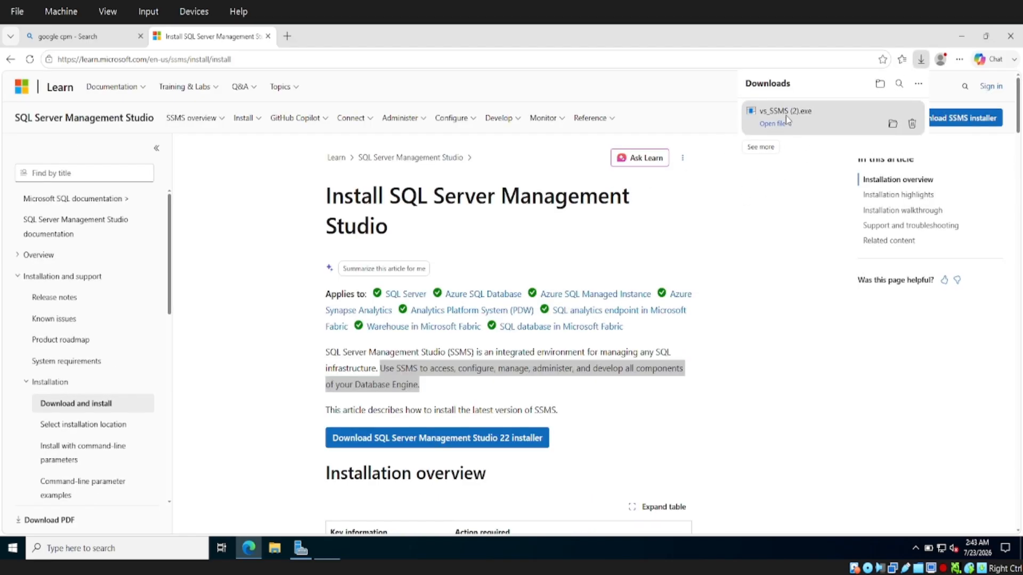
{"action": "left_click", "coordinate": [771, 125]}
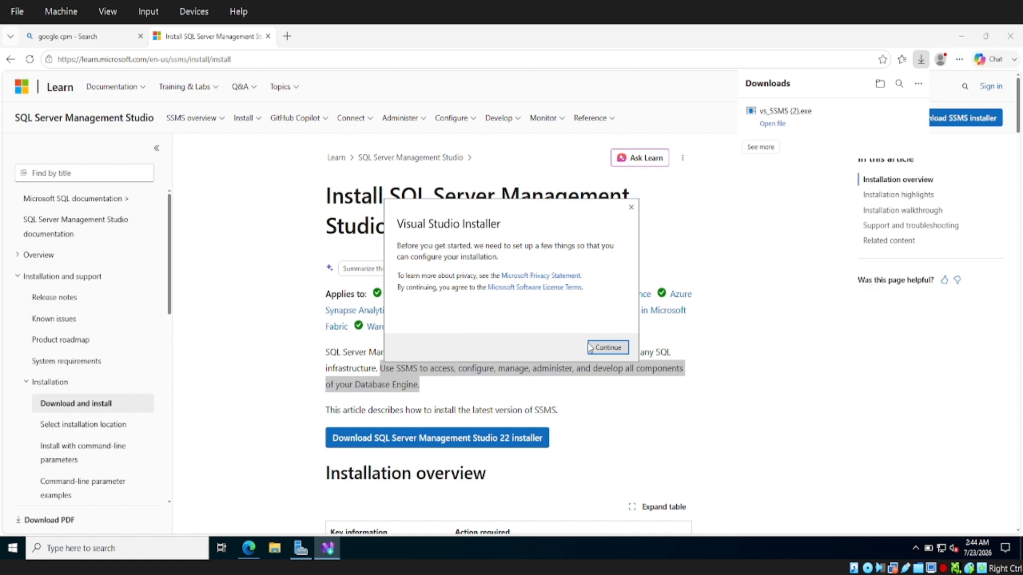
Accept the Visual Studio Installer setup prompt and bring the Learn article back to front
{"action": "left_click", "coordinate": [614, 348]}
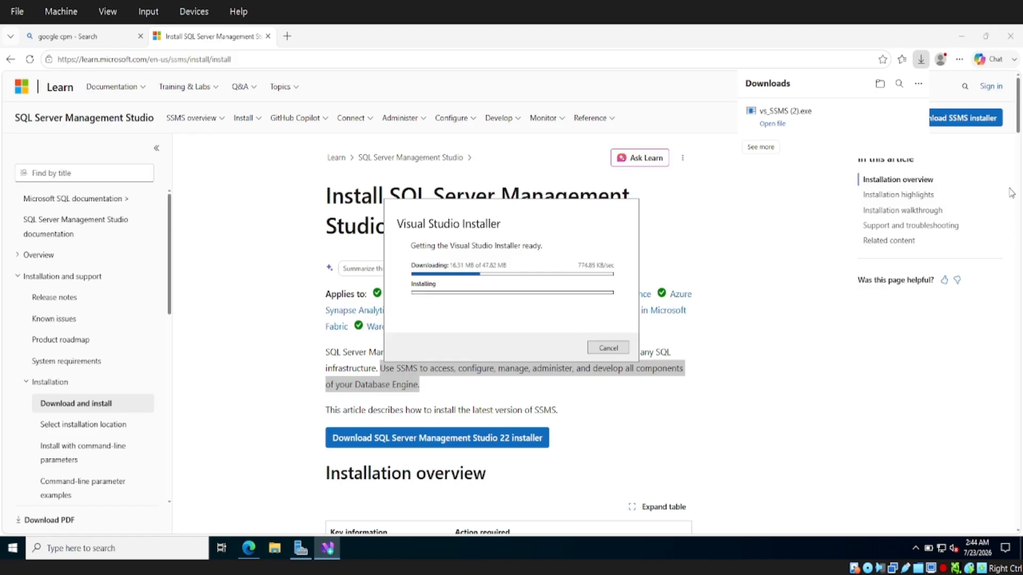
{"action": "left_click", "coordinate": [1019, 122]}
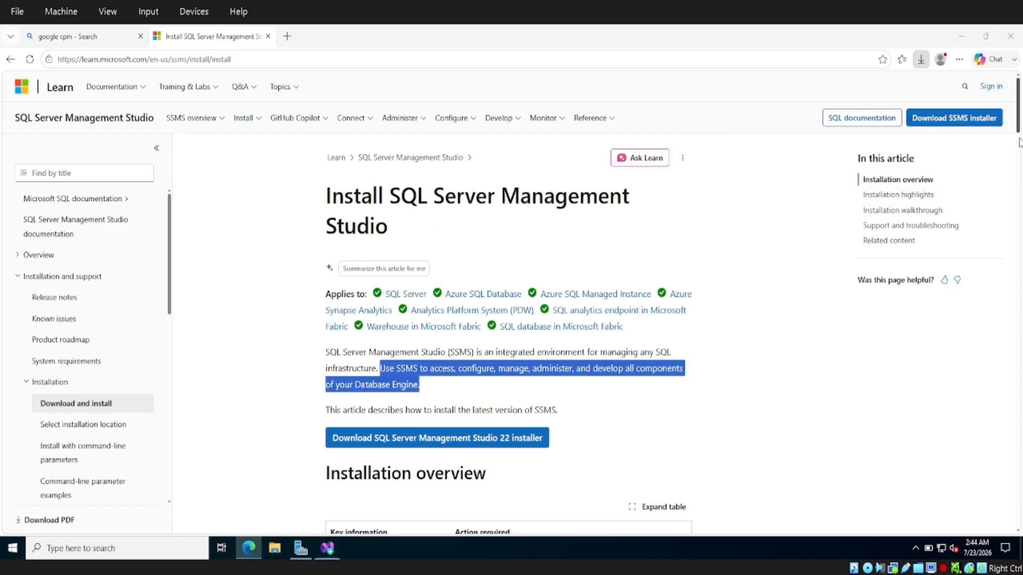
Read the SSMS install article down to Step 5, then check the Visual Studio Installer's progress
{"action": "scroll", "coordinate": [1020, 144], "scroll_direction": "down", "scroll_amount": 4}
{"action": "scroll", "coordinate": [1021, 161], "scroll_direction": "down", "scroll_amount": 3}
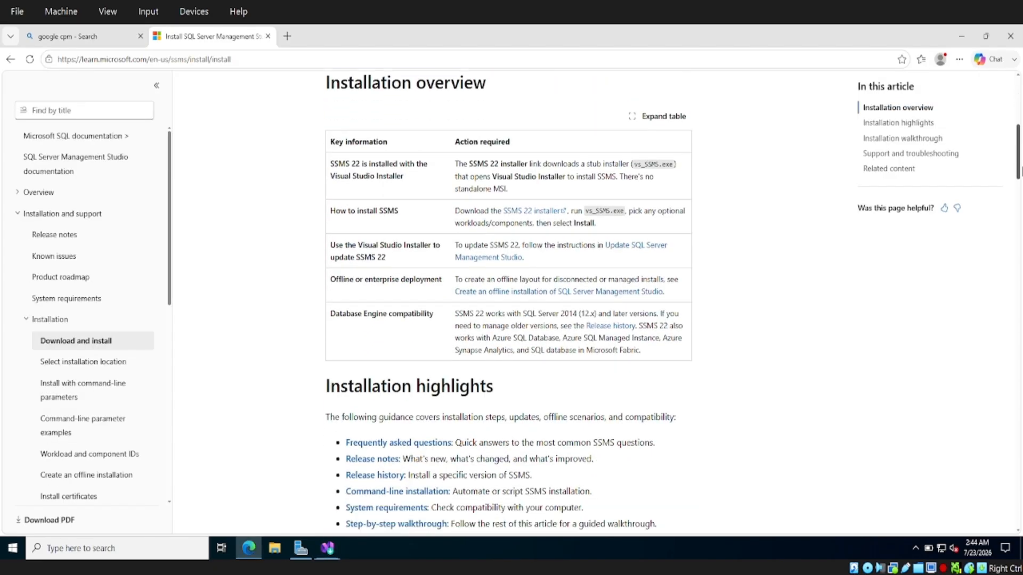
{"action": "scroll", "coordinate": [1021, 176], "scroll_direction": "down", "scroll_amount": 1}
{"action": "scroll", "coordinate": [1021, 176], "scroll_direction": "down", "scroll_amount": 1}
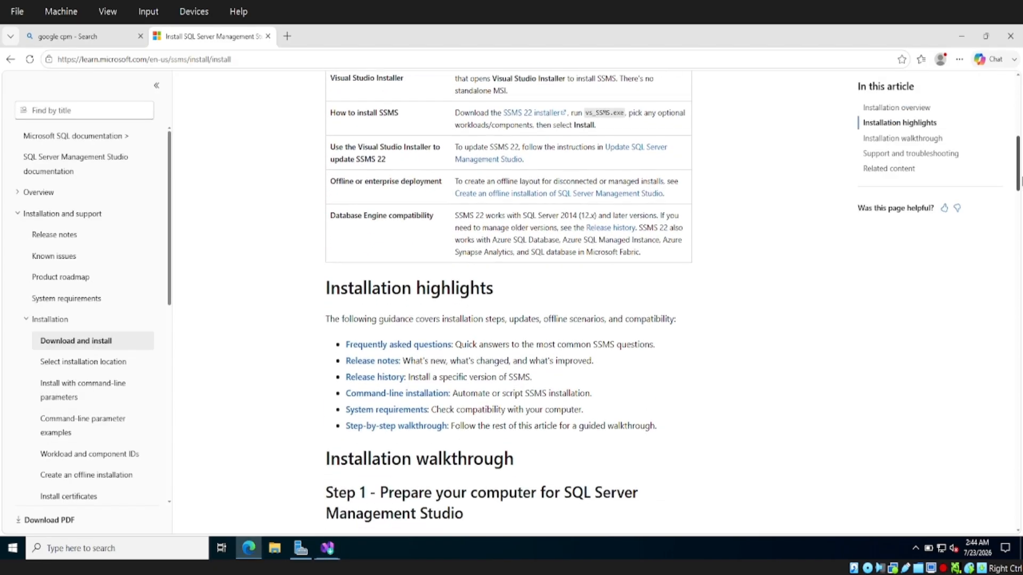
{"action": "scroll", "coordinate": [1021, 197], "scroll_direction": "down", "scroll_amount": 4}
{"action": "scroll", "coordinate": [1021, 204], "scroll_direction": "down", "scroll_amount": 3}
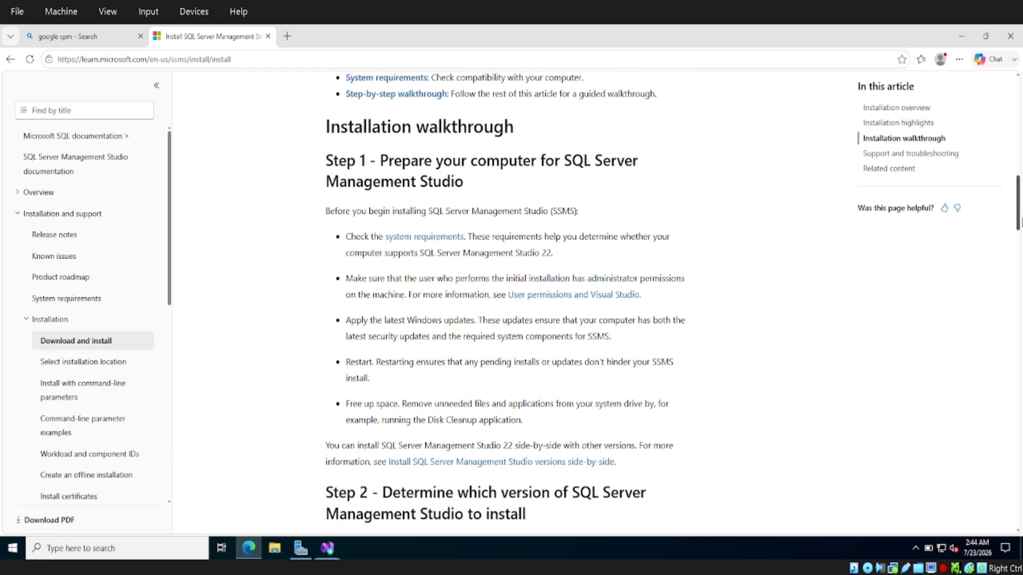
{"action": "scroll", "coordinate": [1021, 230], "scroll_direction": "down", "scroll_amount": 7}
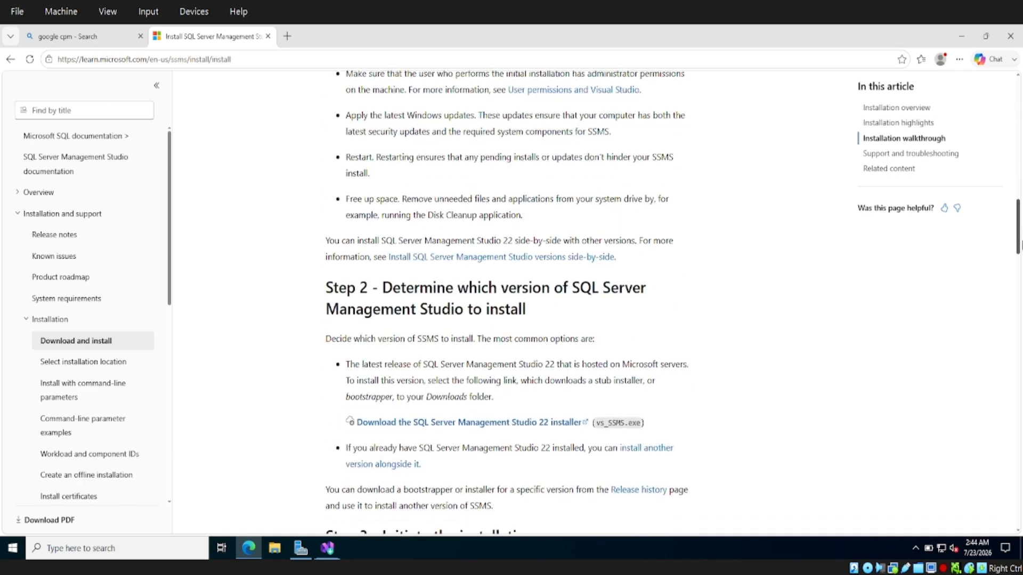
{"action": "scroll", "coordinate": [1021, 261], "scroll_direction": "down", "scroll_amount": 7}
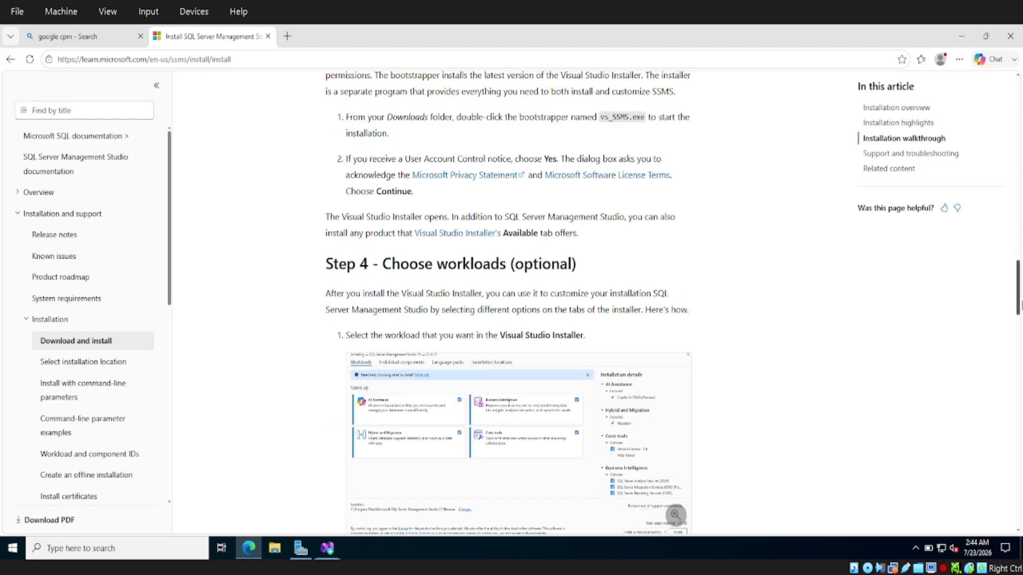
{"action": "scroll", "coordinate": [1021, 306], "scroll_direction": "down", "scroll_amount": 1}
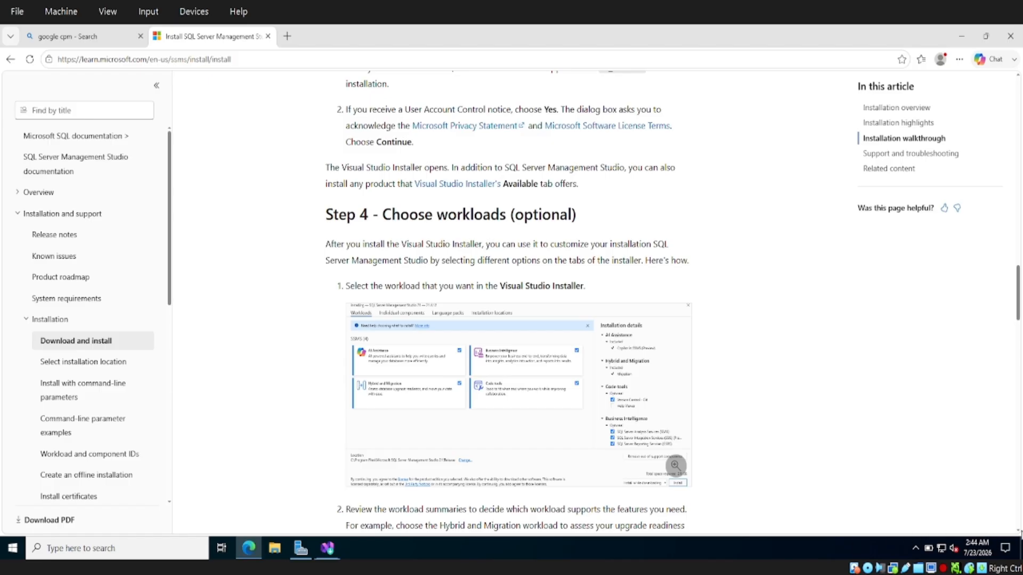
{"action": "left_click", "coordinate": [1018, 531]}
{"action": "left_click", "coordinate": [1018, 530]}
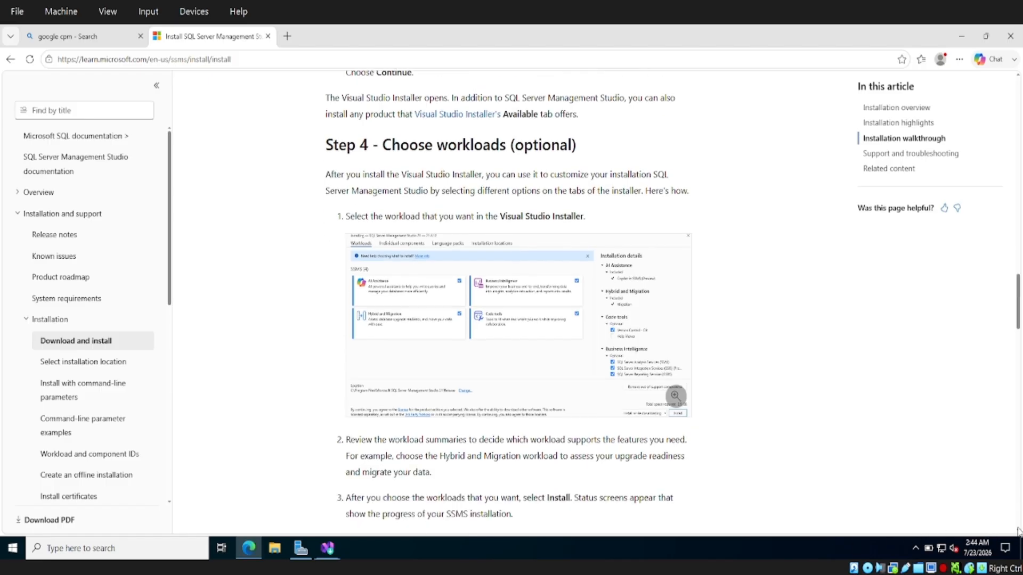
{"action": "left_click", "coordinate": [1018, 531]}
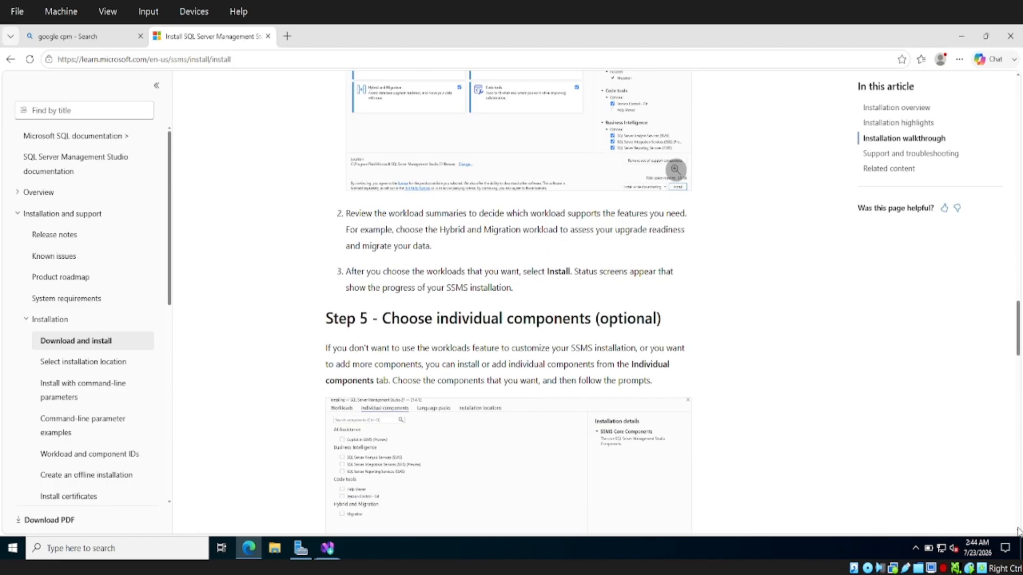
{"action": "left_click", "coordinate": [1019, 531]}
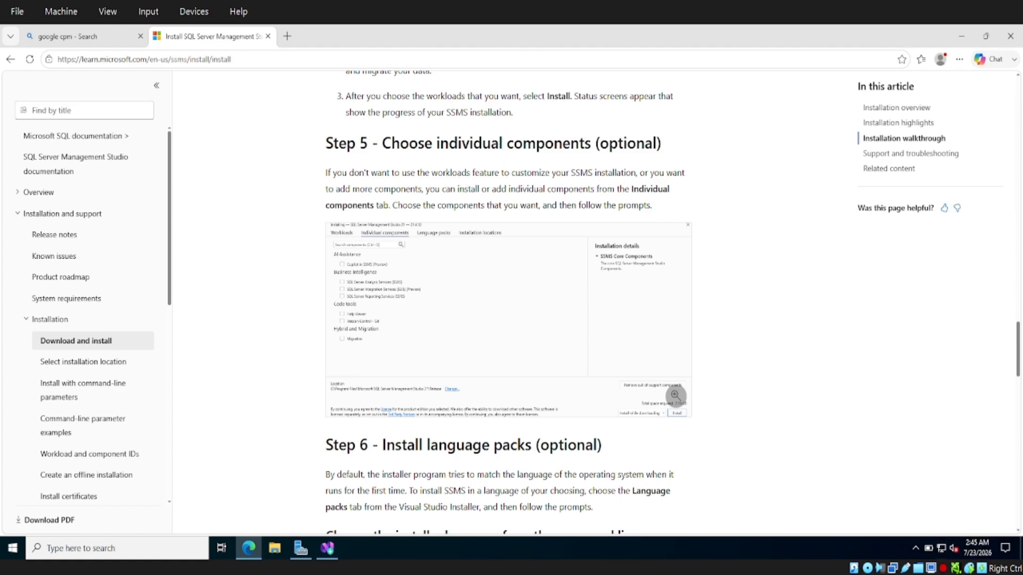
{"action": "left_click", "coordinate": [336, 560]}
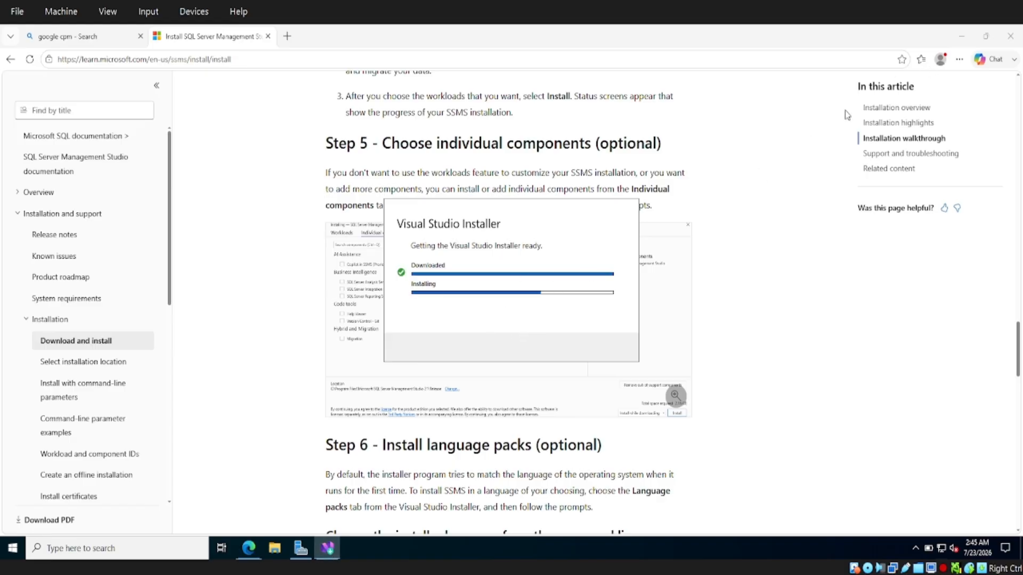
Dismiss the update offer, launch SSMS 22, and close the Visual Studio Installer
{"action": "left_click", "coordinate": [962, 42]}
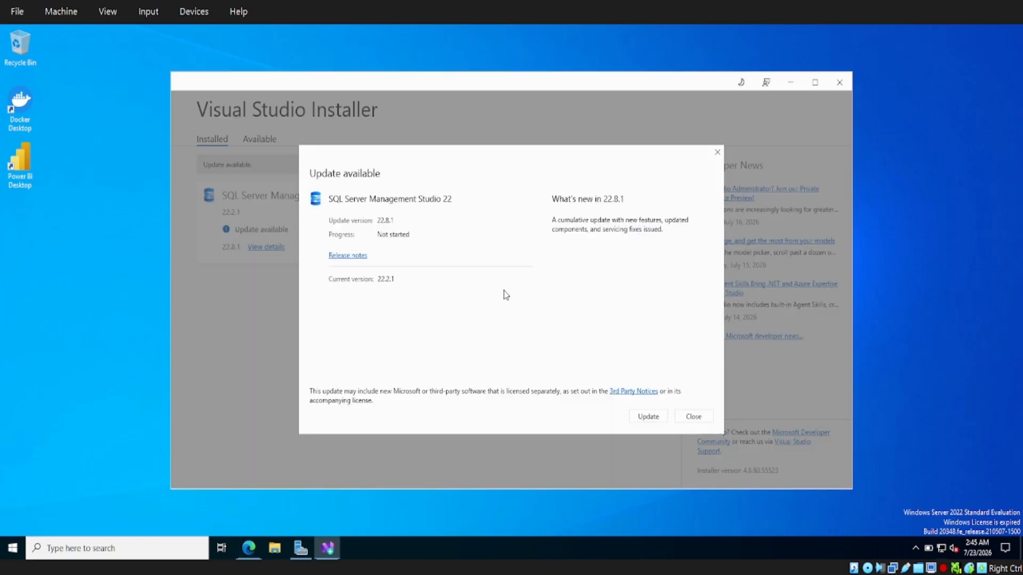
{"action": "left_click", "coordinate": [710, 418]}
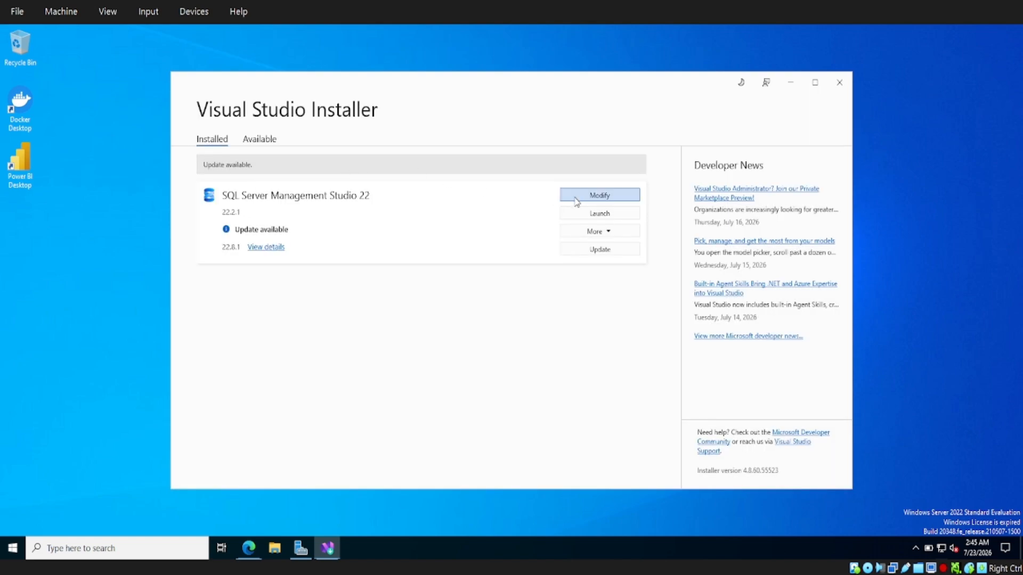
{"action": "left_click", "coordinate": [607, 213]}
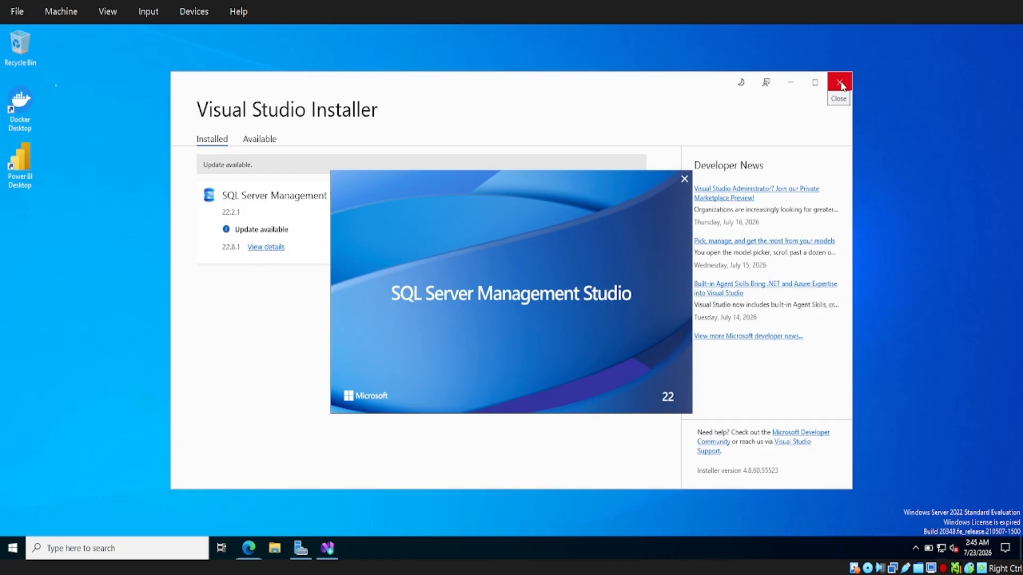
{"action": "left_click", "coordinate": [840, 84]}
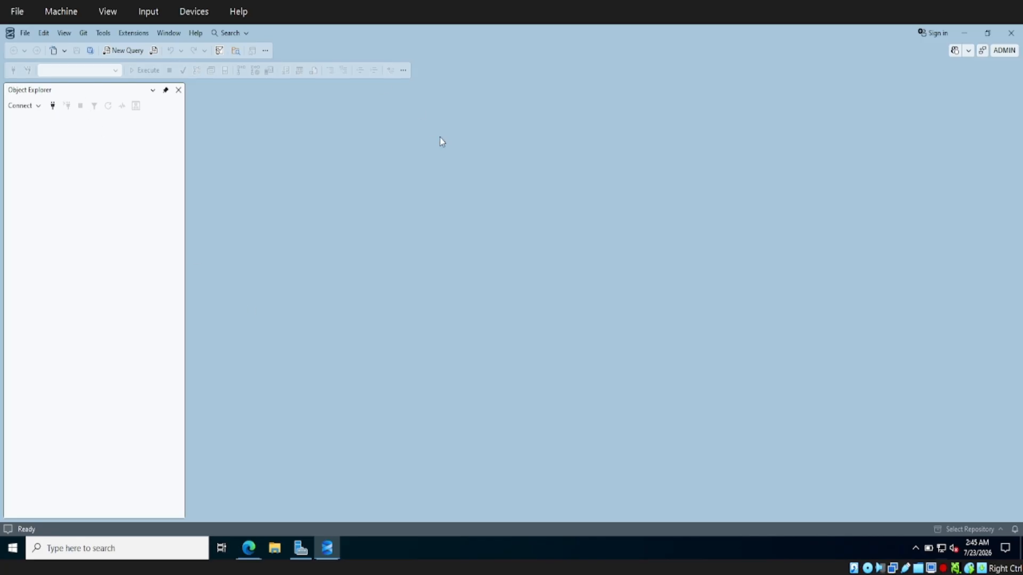
Bring up the Object Explorer Connect dialog, preset to localhost with Windows Authentication
{"action": "left_click", "coordinate": [34, 107]}
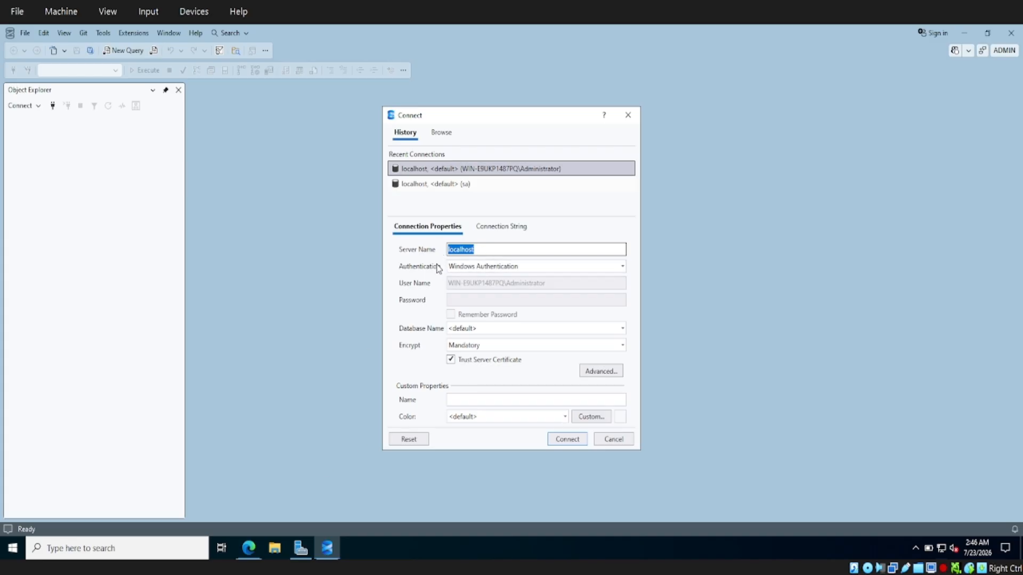
Clear the server name, connect to the local server with Windows Authentication, and expand it
{"action": "left_click", "coordinate": [499, 249]}
{"action": "key", "text": "BackSpace"}
{"action": "key", "text": "BackSpace"}
{"action": "key", "text": "BackSpace"}
{"action": "key", "text": "BackSpace"}
{"action": "key", "text": "BackSpace"}
{"action": "key", "text": "BackSpace"}
{"action": "key", "text": "BackSpace"}
{"action": "key", "text": "BackSpace"}
{"action": "key", "text": "BackSpace"}
{"action": "left_click", "coordinate": [564, 440]}
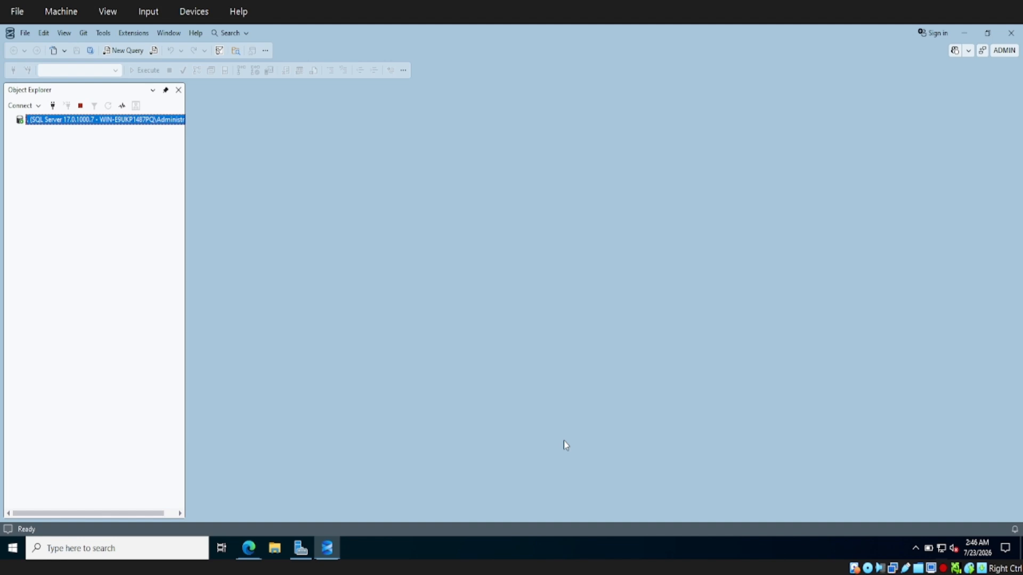
{"action": "left_click", "coordinate": [10, 121]}
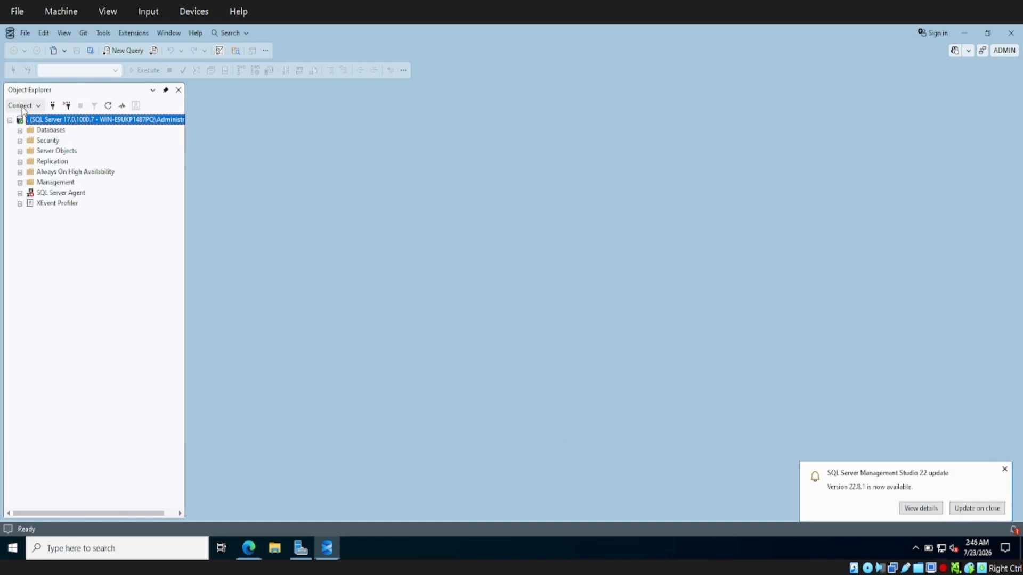
{"action": "left_click", "coordinate": [22, 106]}
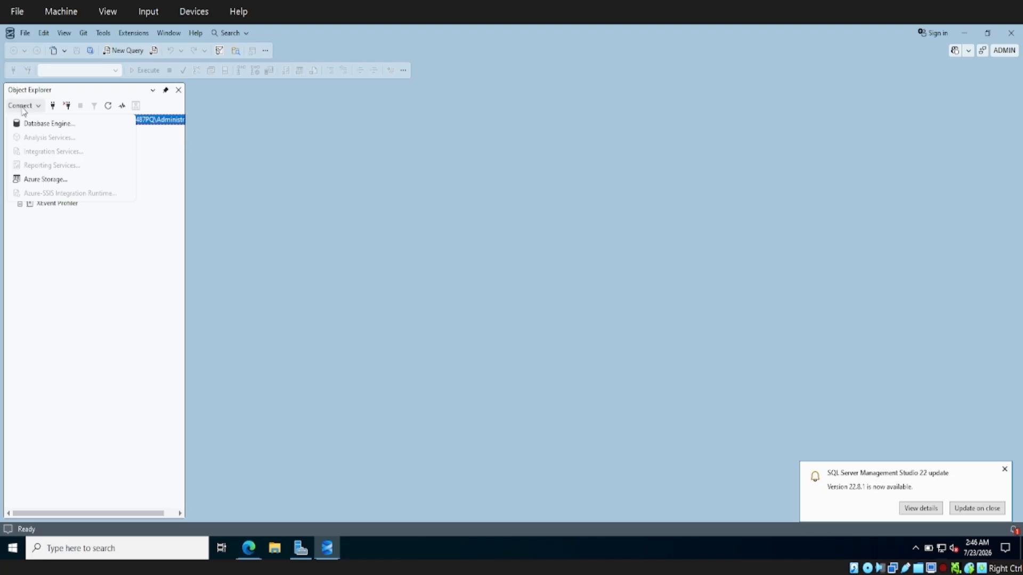
{"action": "left_click", "coordinate": [43, 125]}
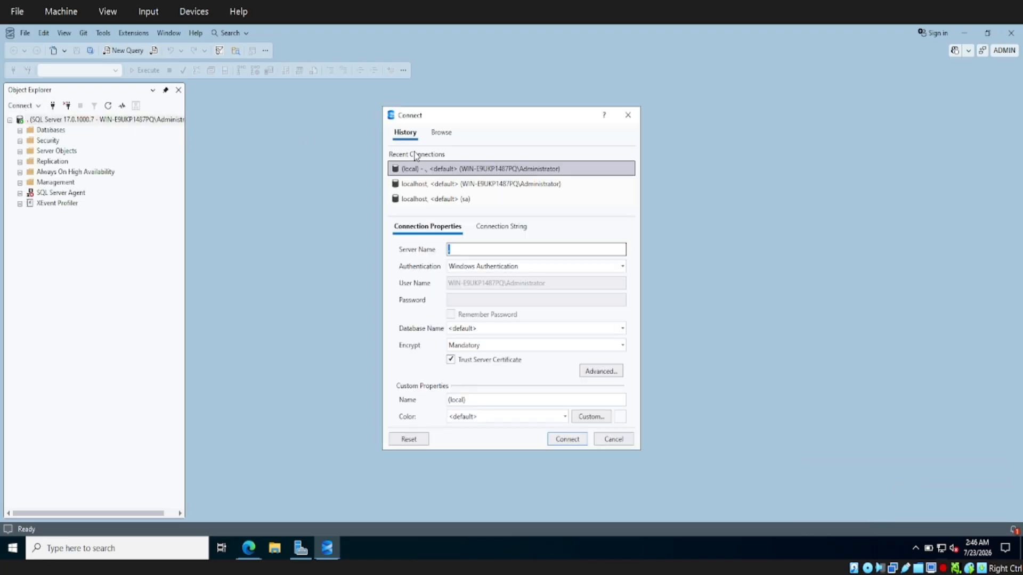
{"action": "double_click", "coordinate": [446, 199]}
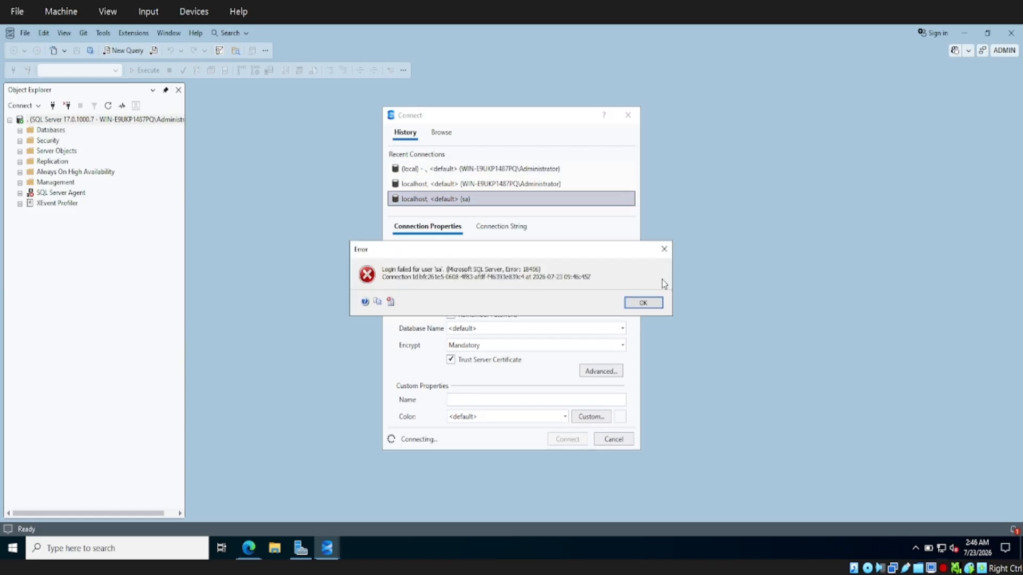
{"action": "left_click", "coordinate": [643, 303]}
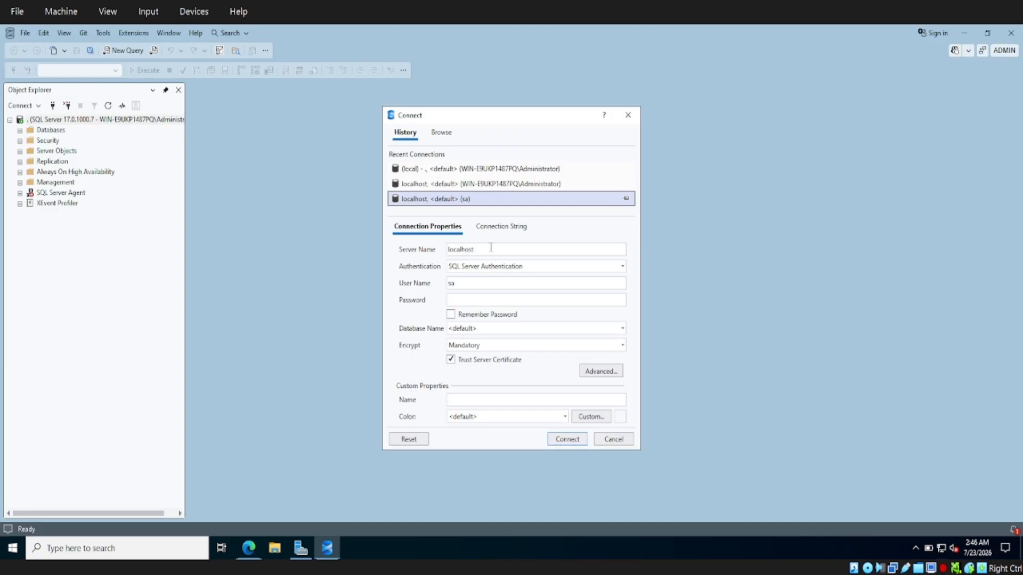
{"action": "left_click", "coordinate": [516, 267]}
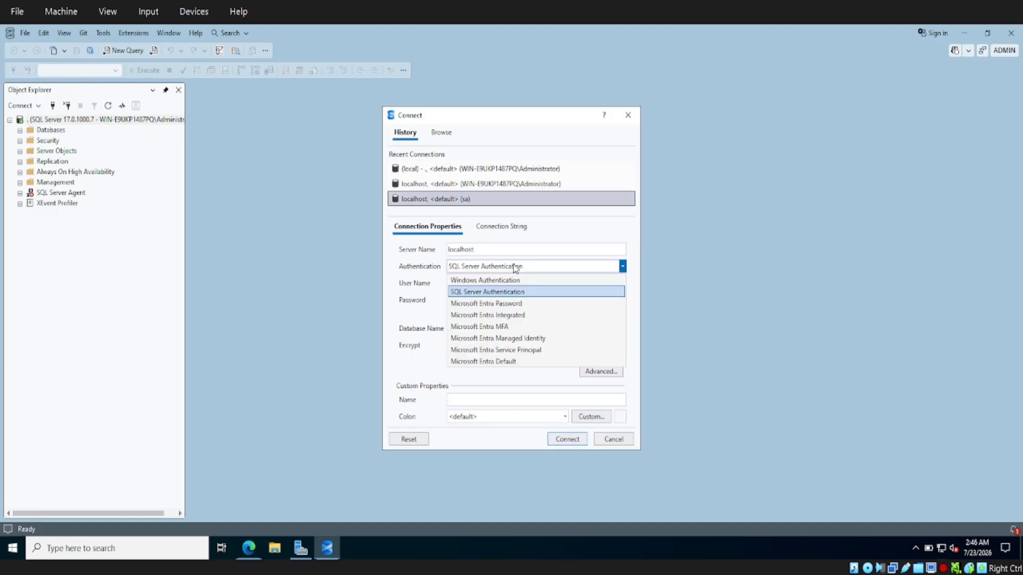
{"action": "left_click", "coordinate": [516, 292]}
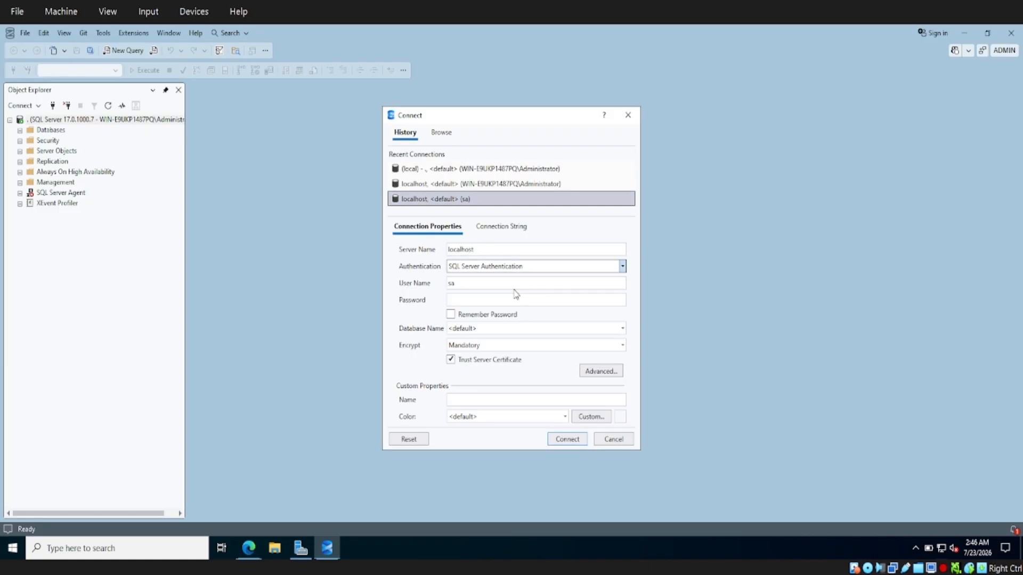
{"action": "left_click", "coordinate": [474, 285]}
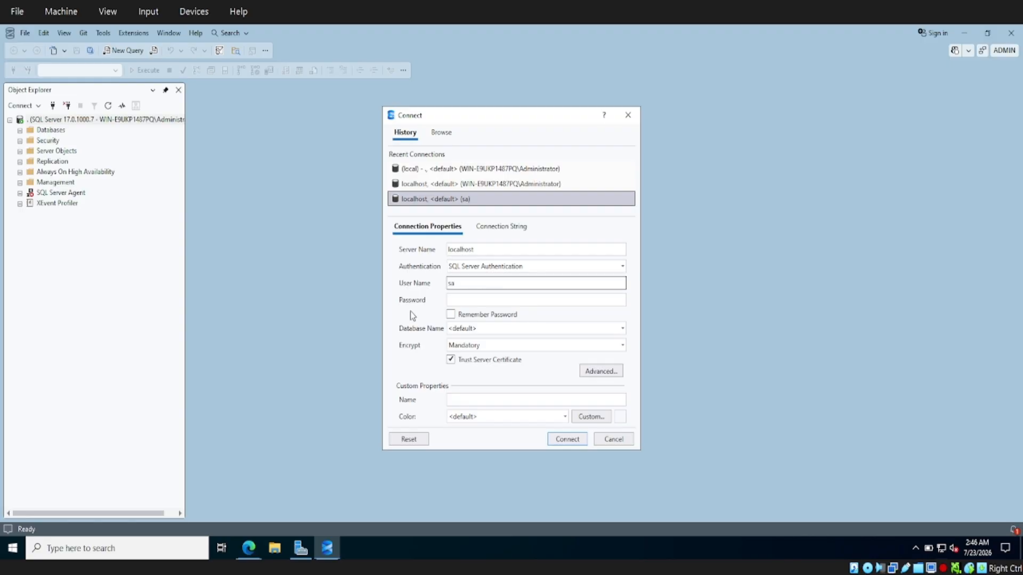
{"action": "left_click", "coordinate": [494, 302]}
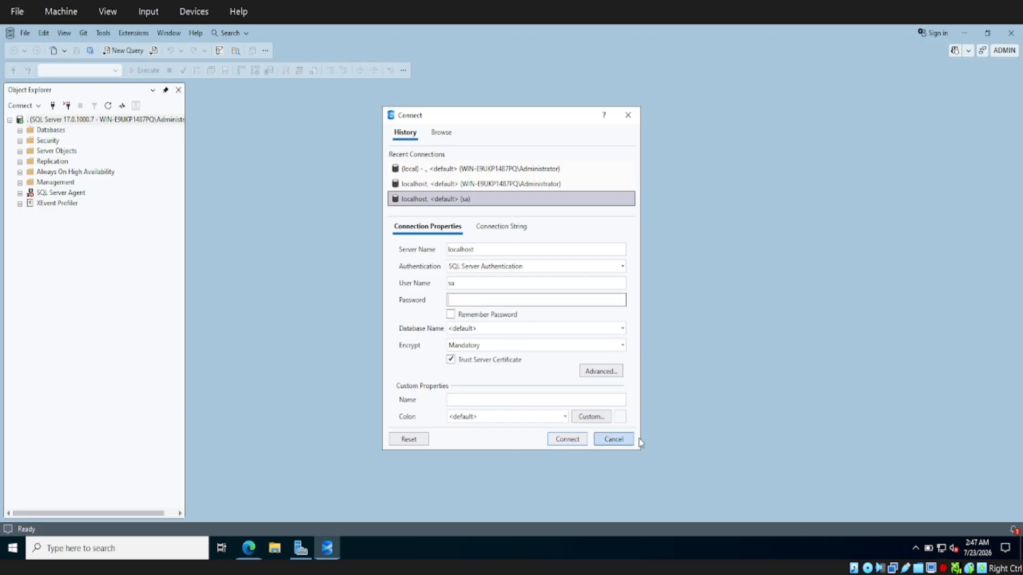
{"action": "left_click", "coordinate": [610, 442]}
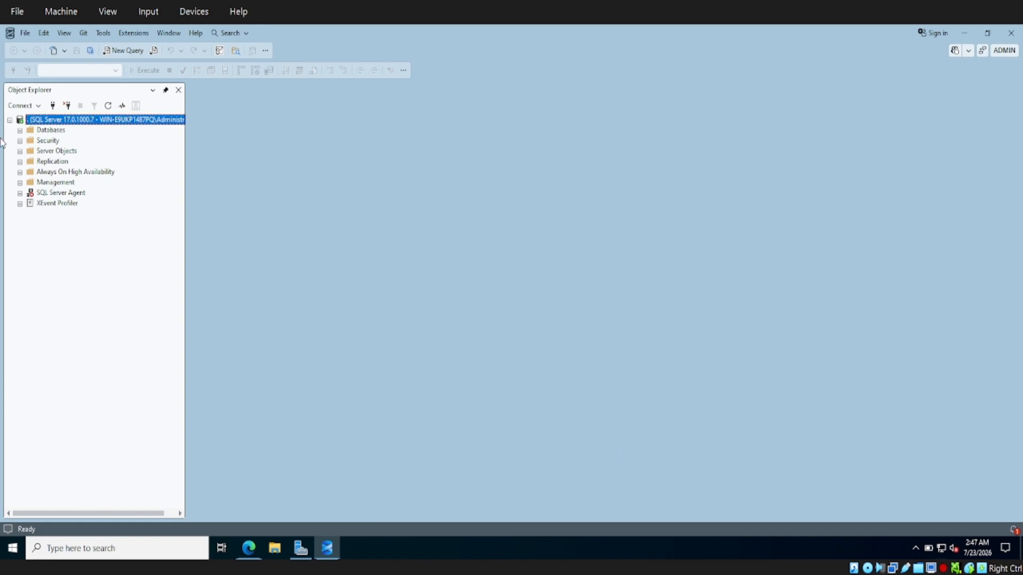
Expand Databases and System Databases, then choose New Database from the Databases context menu
{"action": "right_click", "coordinate": [80, 120]}
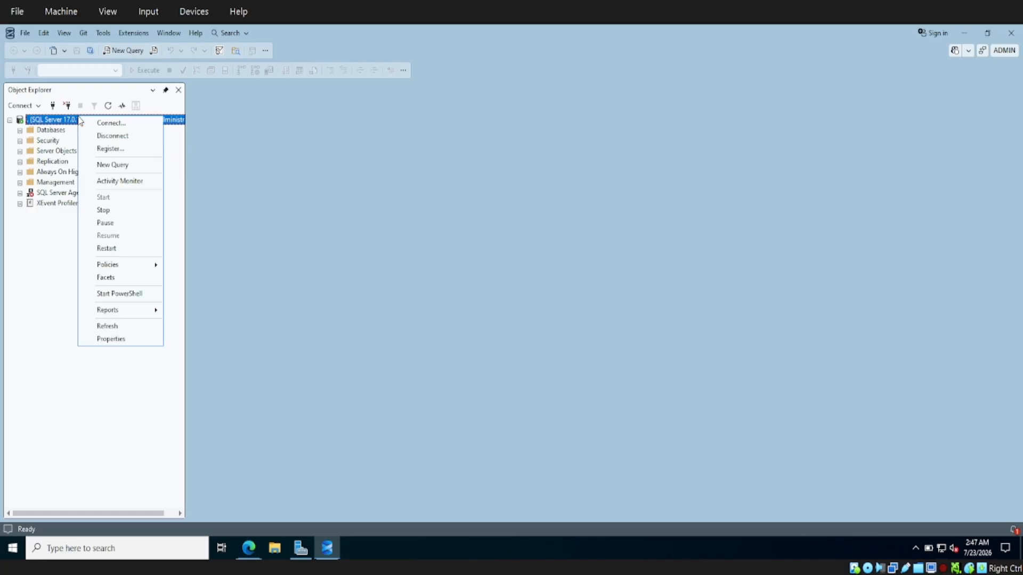
{"action": "left_click", "coordinate": [293, 181]}
{"action": "left_click", "coordinate": [20, 130]}
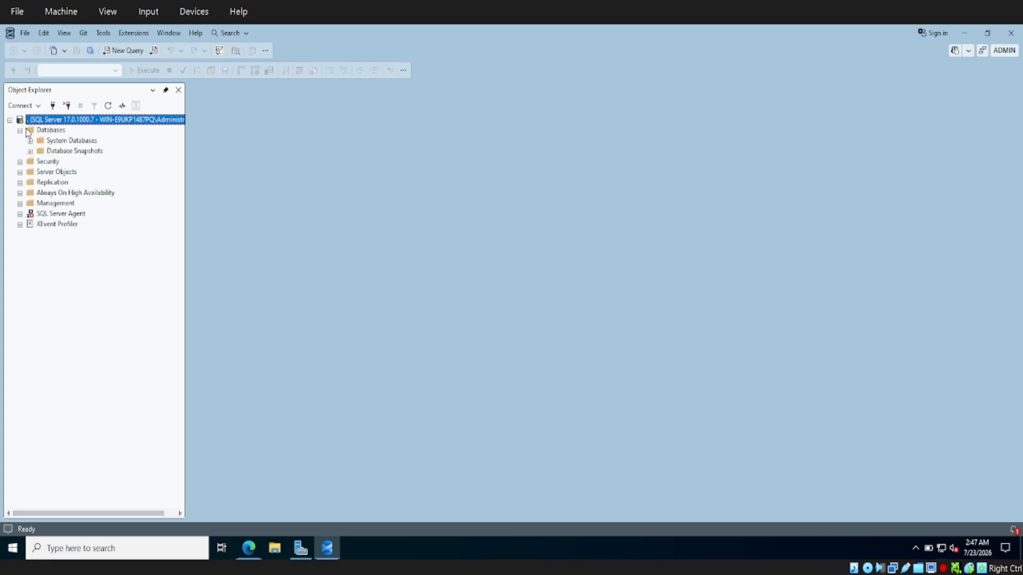
{"action": "left_click", "coordinate": [30, 141]}
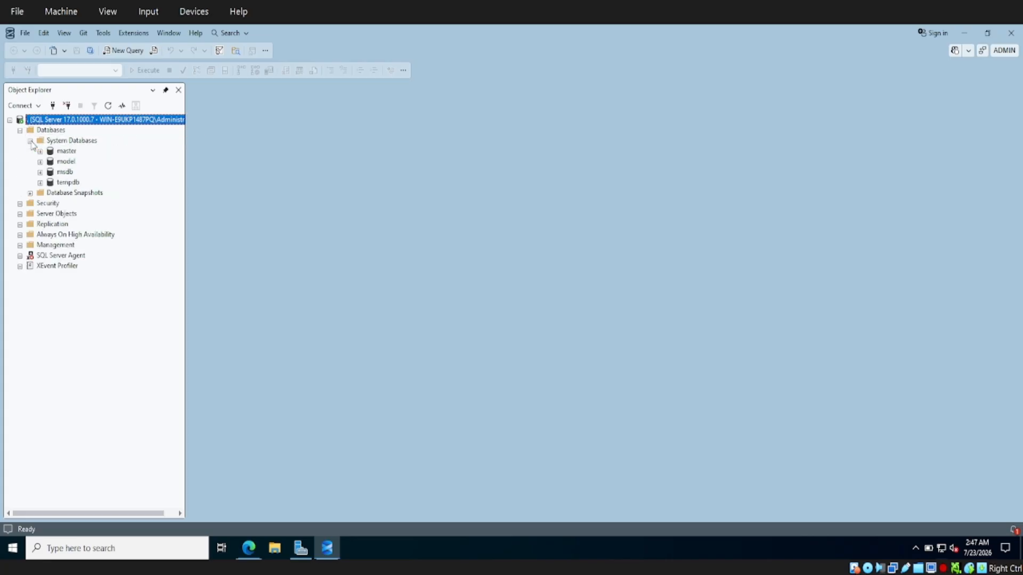
{"action": "right_click", "coordinate": [46, 130]}
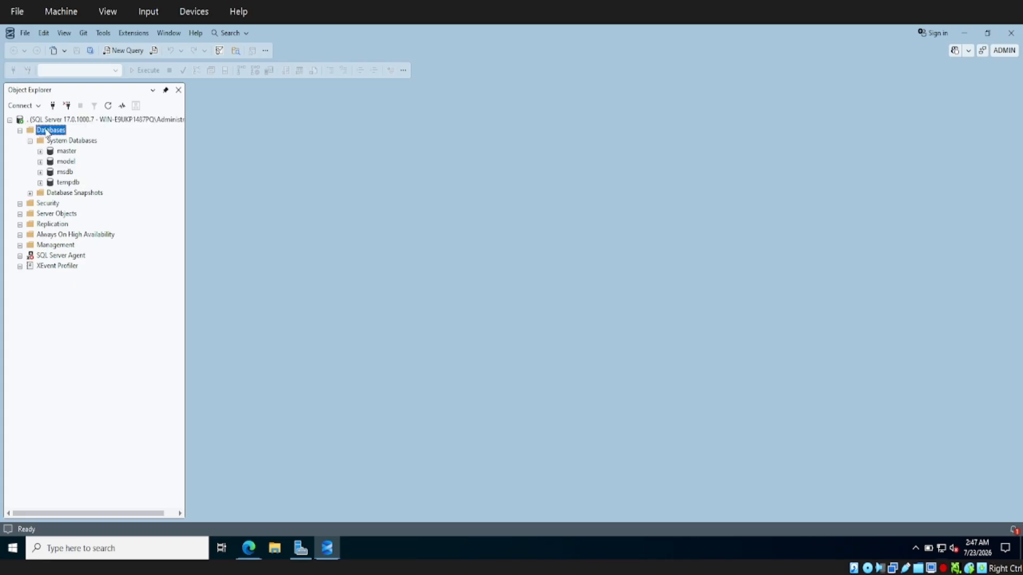
{"action": "left_click", "coordinate": [83, 135]}
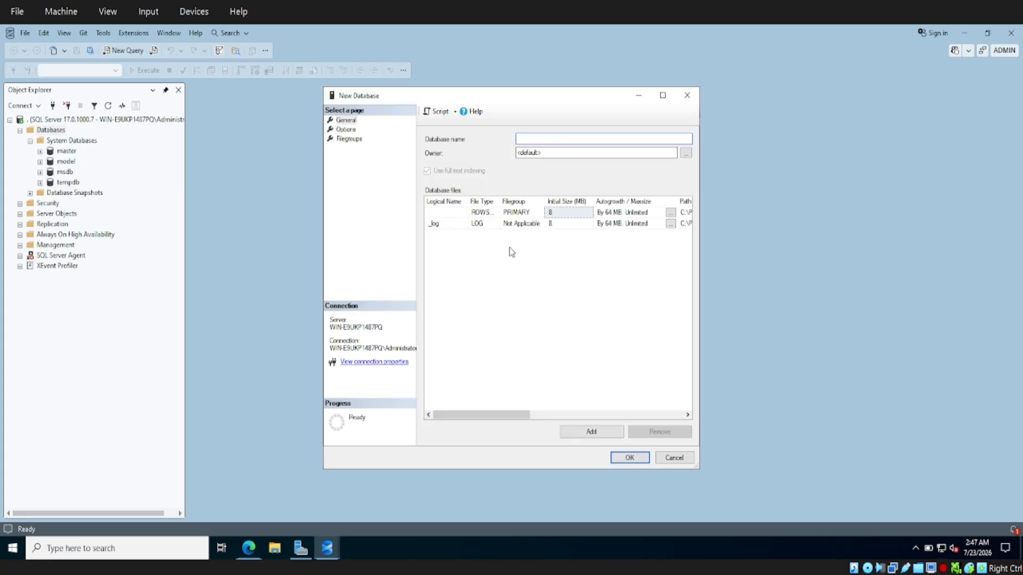
Enter 'test' as the new database name, correcting a mistyped character
{"action": "type", "text": "Y"}
{"action": "key", "text": "BackSpace"}
{"action": "type", "text": "test"}
Scroll the Database files grid to the Path column and browse for the test data file's folder
{"action": "left_click", "coordinate": [509, 410]}
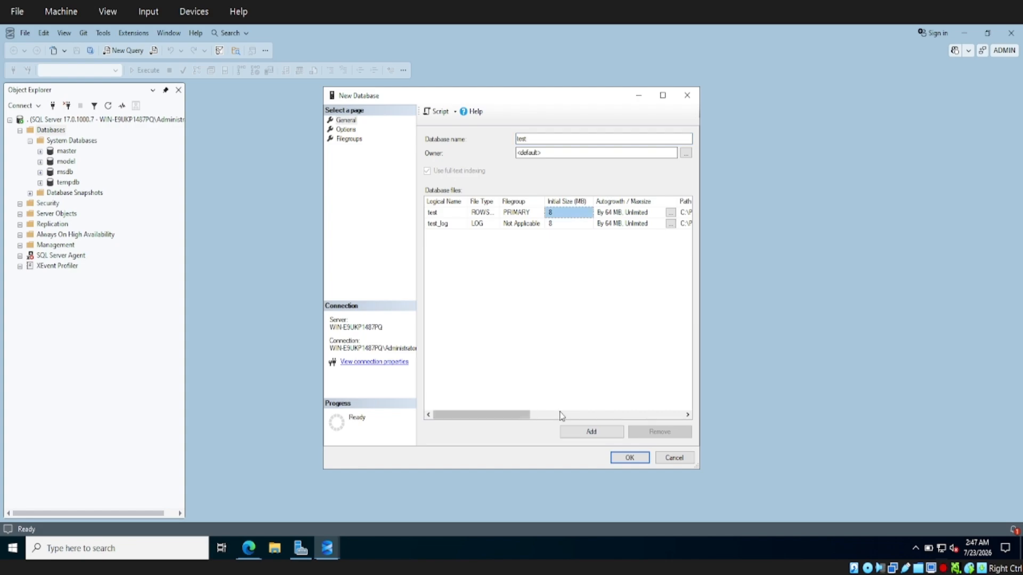
{"action": "left_click_drag", "start_coordinate": [509, 417], "coordinate": [580, 416]}
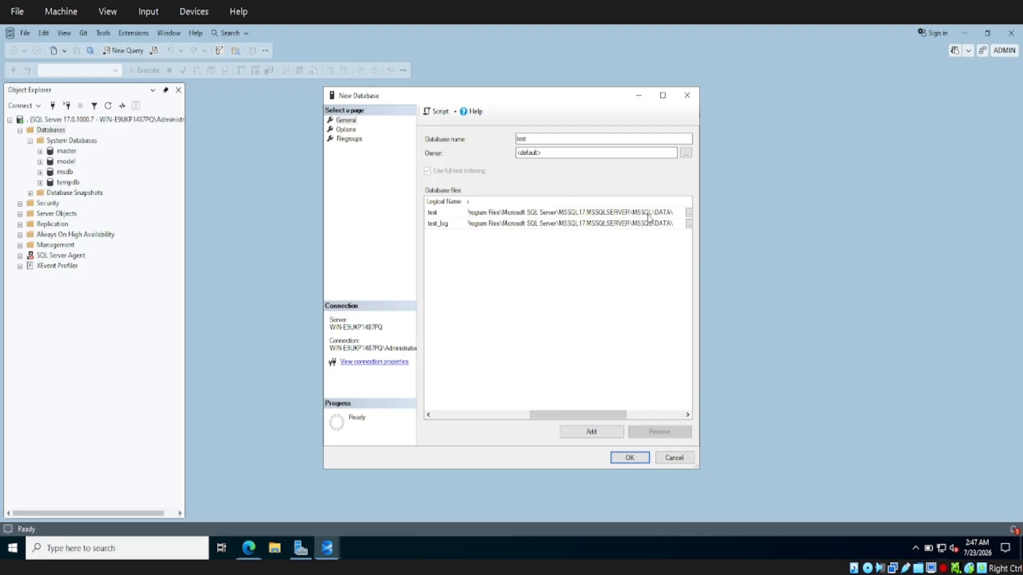
{"action": "left_click_drag", "start_coordinate": [590, 416], "coordinate": [451, 414]}
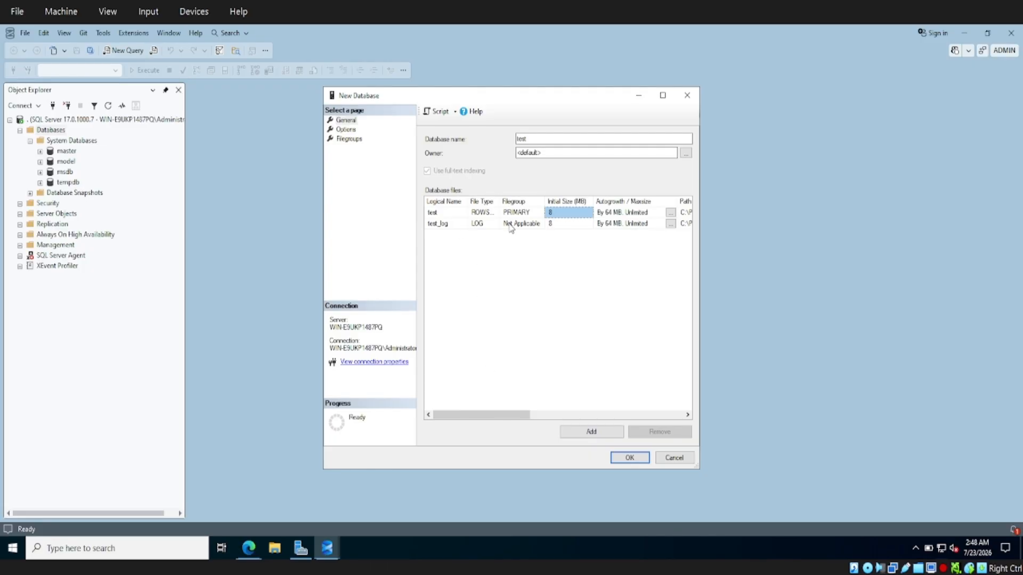
{"action": "left_click", "coordinate": [456, 212]}
{"action": "mouse_move", "coordinate": [510, 415]}
{"action": "left_mouse_down"}
{"action": "mouse_move", "coordinate": [595, 414]}
{"action": "mouse_move", "coordinate": [507, 421]}
{"action": "left_mouse_up"}
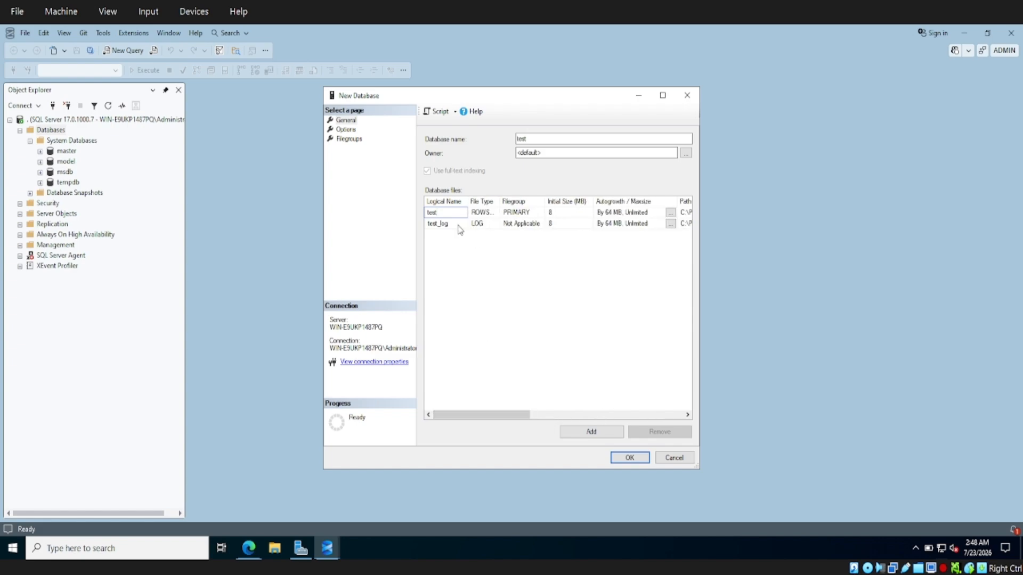
{"action": "left_click", "coordinate": [596, 411]}
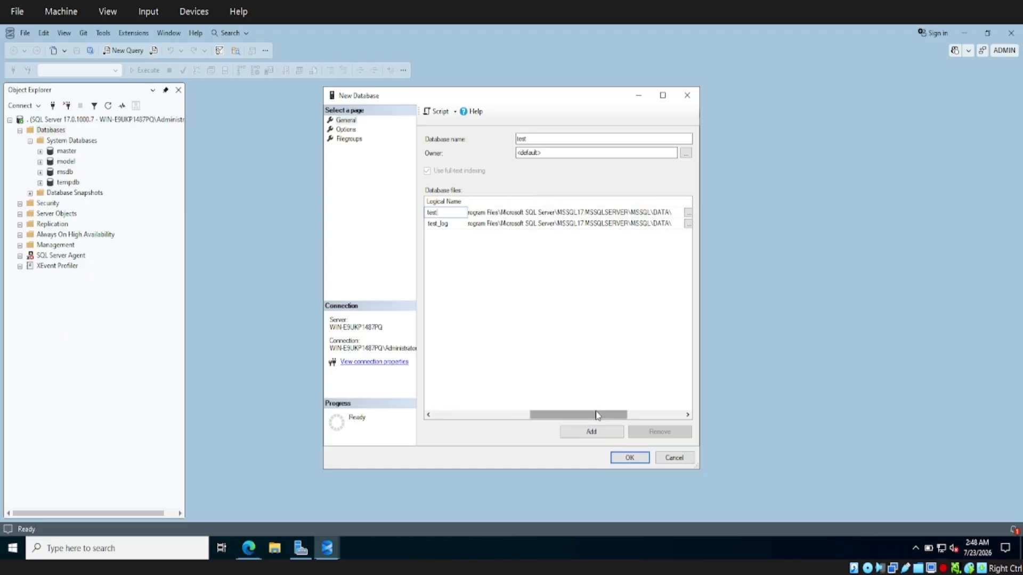
{"action": "left_click", "coordinate": [688, 213]}
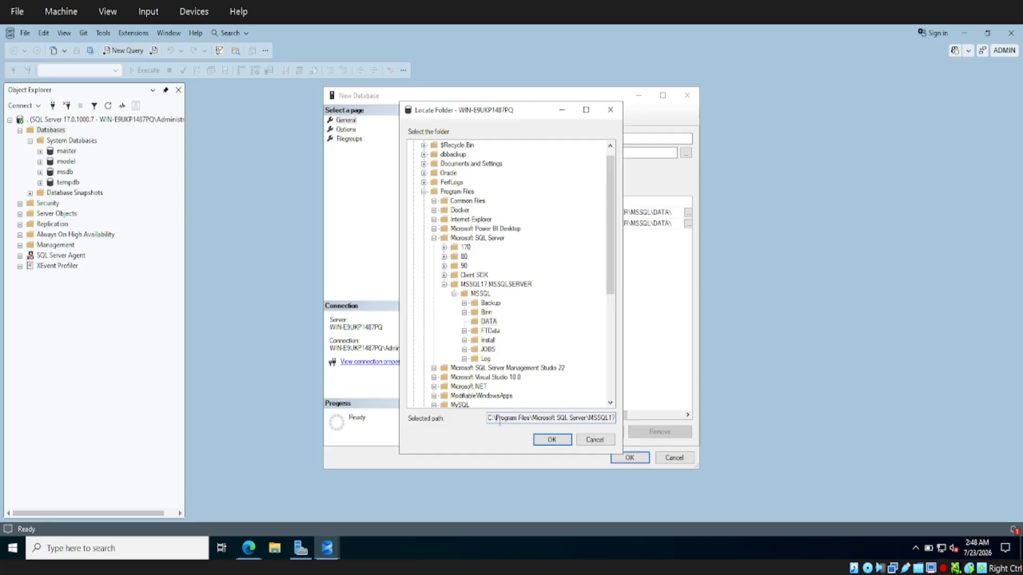
Copy the MSSQL\DATA folder path from Locate Folder and bring up File Explorer
{"action": "key", "text": "shift+Right"}
{"action": "key", "text": "shift+Right"}
{"action": "key", "text": "shift+Right"}
{"action": "key", "text": "shift+Right"}
{"action": "key", "text": "shift+Right"}
{"action": "key", "text": "shift+Right"}
{"action": "key", "text": "shift+Right"}
{"action": "key", "text": "shift+Right"}
{"action": "key", "text": "shift+Right"}
{"action": "key", "text": "shift+Right"}
{"action": "key", "text": "shift+Right"}
{"action": "key", "text": "shift+Right"}
{"action": "key", "text": "shift+Right"}
{"action": "key", "text": "shift+Right"}
{"action": "key", "text": "shift+Right"}
{"action": "key", "text": "shift+Right"}
{"action": "key", "text": "shift+Right"}
{"action": "key", "text": "shift+Right"}
{"action": "key", "text": "shift+Right"}
{"action": "key", "text": "shift+Right"}
{"action": "key", "text": "shift+Right"}
{"action": "key", "text": "shift+Right"}
{"action": "key", "text": "shift+Right"}
{"action": "key", "text": "shift+Right"}
{"action": "key", "text": "shift+Right"}
{"action": "key", "text": "shift+Right"}
{"action": "key", "text": "shift+Right"}
{"action": "key", "text": "shift+Right"}
{"action": "key", "text": "shift+Right"}
{"action": "key", "text": "ctrl+c"}
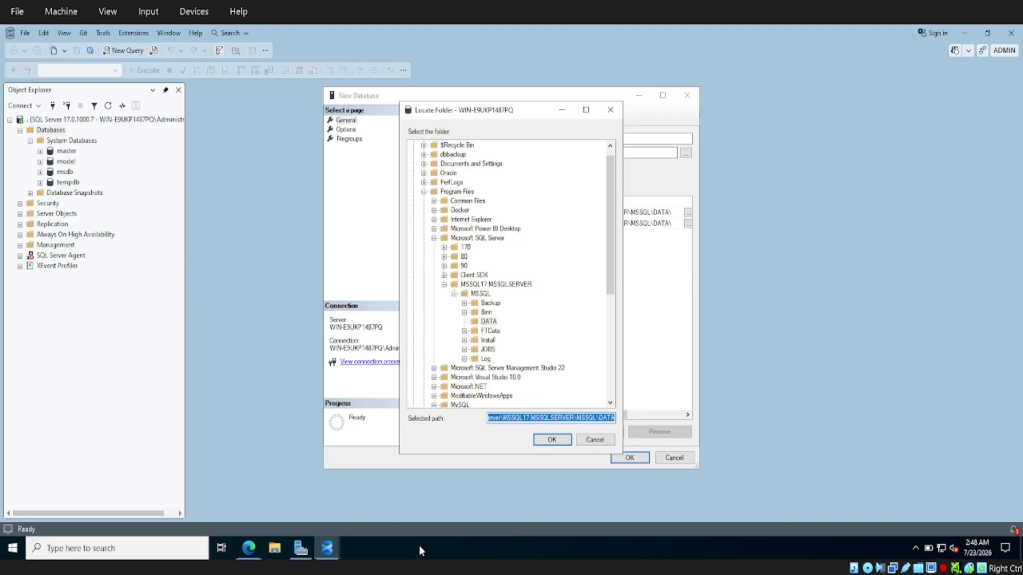
{"action": "left_click", "coordinate": [277, 551]}
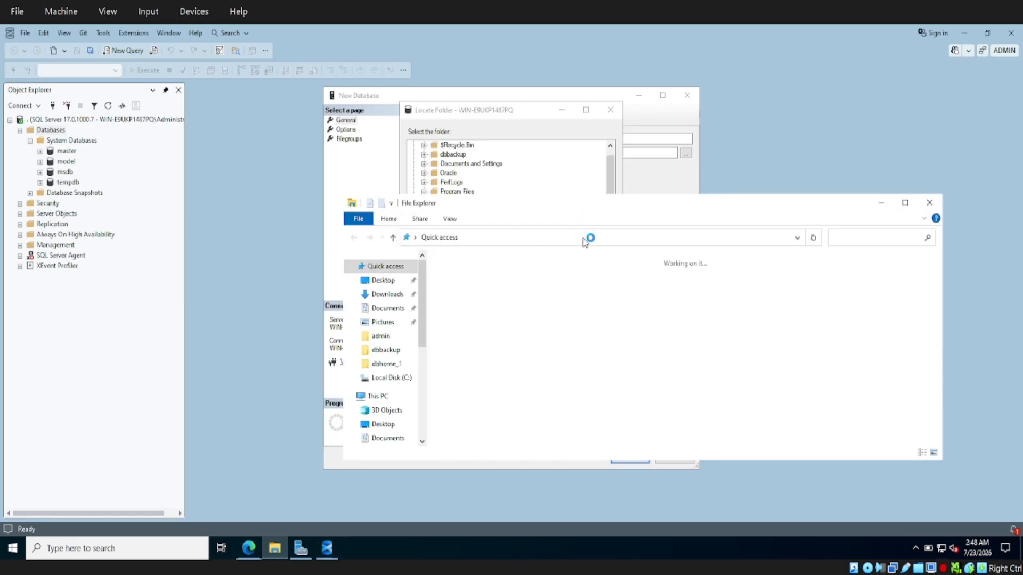
Go to the pasted DATA folder path in Explorer and widen the Type column to read the system database files
{"action": "left_click", "coordinate": [583, 239]}
{"action": "key", "text": "ctrl+v"}
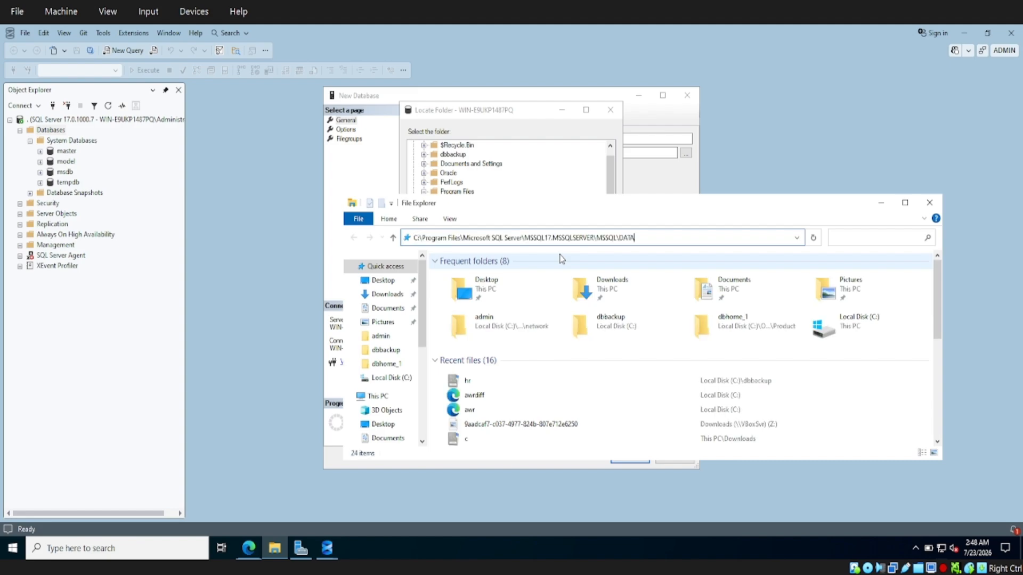
{"action": "key", "text": "Return"}
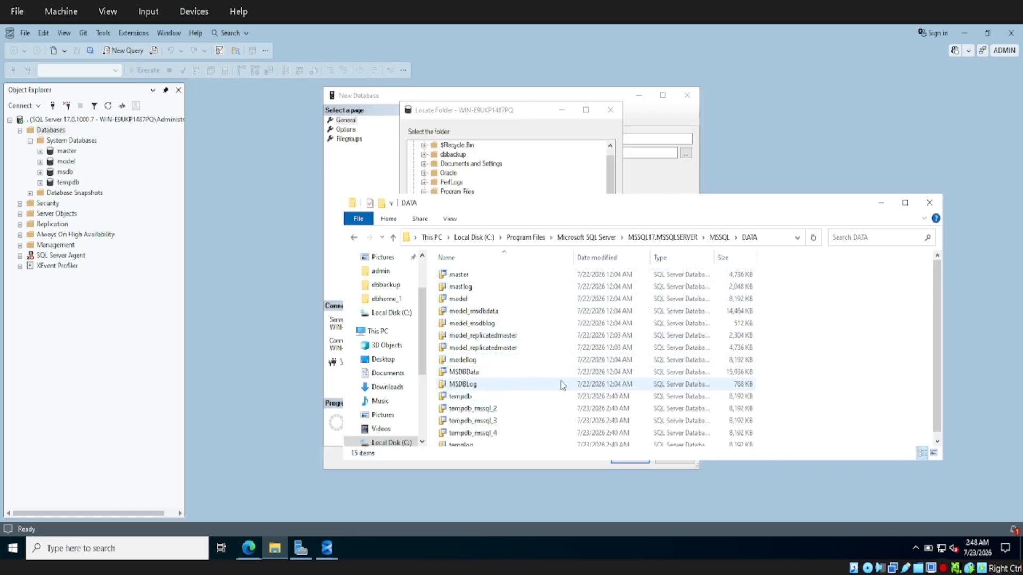
{"action": "left_click_drag", "start_coordinate": [715, 257], "coordinate": [768, 257]}
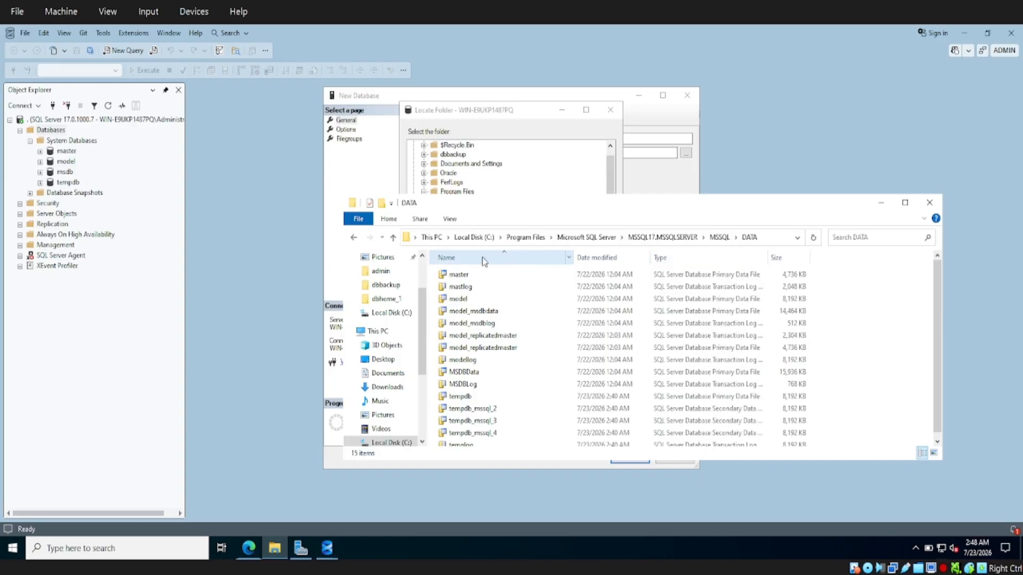
{"action": "left_click", "coordinate": [478, 274]}
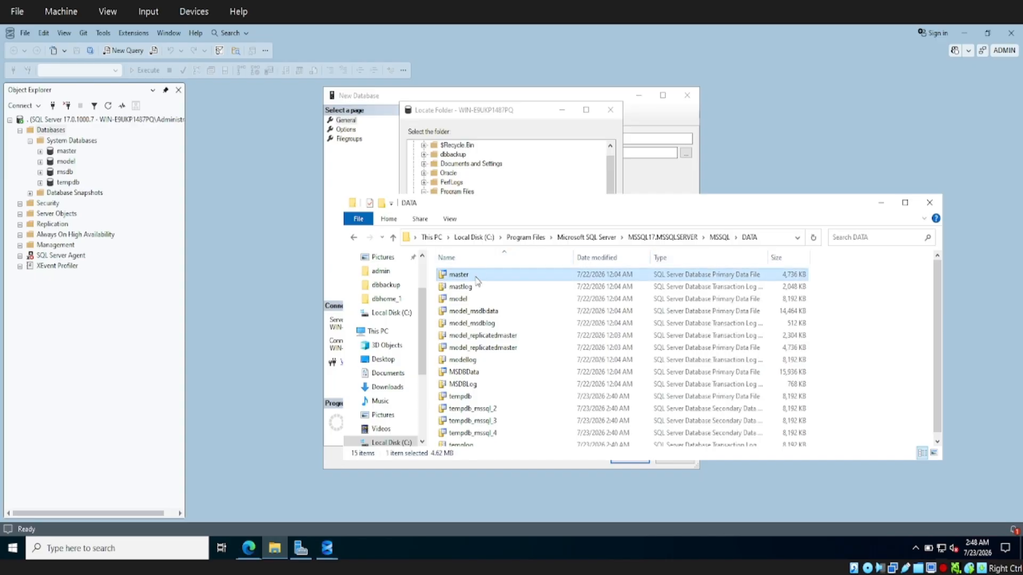
{"action": "left_click", "coordinate": [475, 298]}
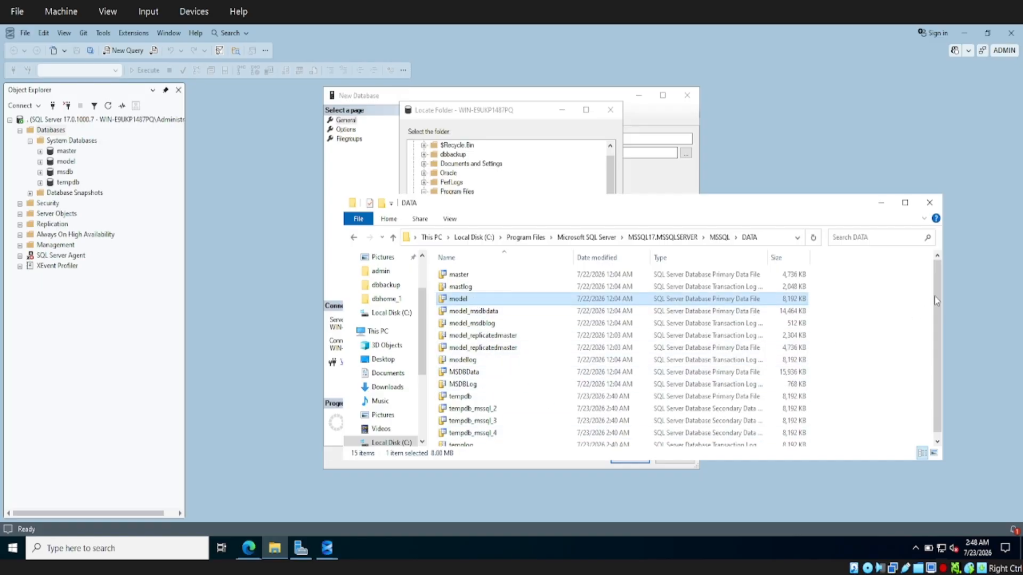
{"action": "scroll", "coordinate": [941, 362], "scroll_direction": "down", "scroll_amount": 1}
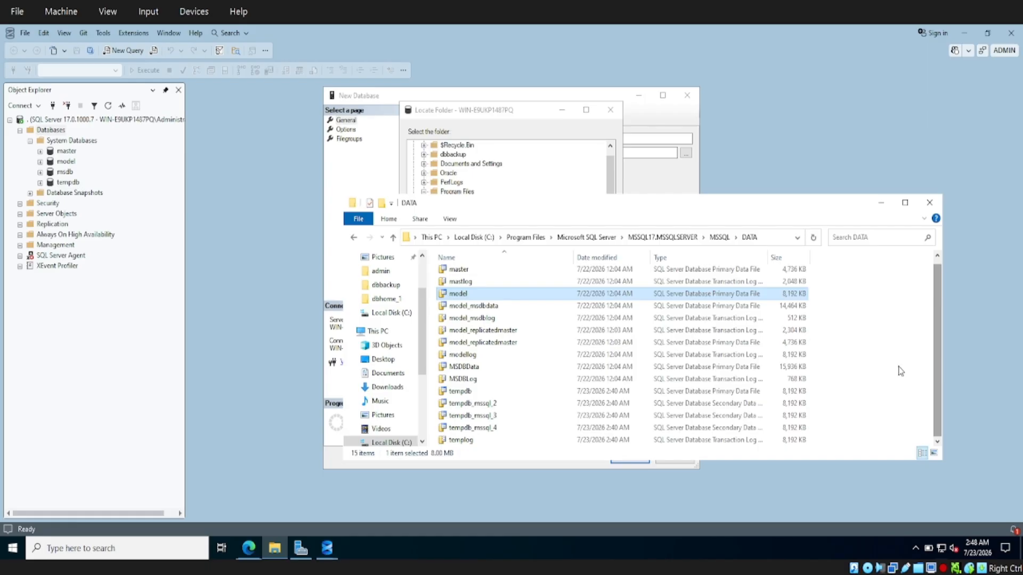
Create the test database, then find its new test and test_log files (8,192 KB) in the DATA folder
{"action": "left_click", "coordinate": [611, 110]}
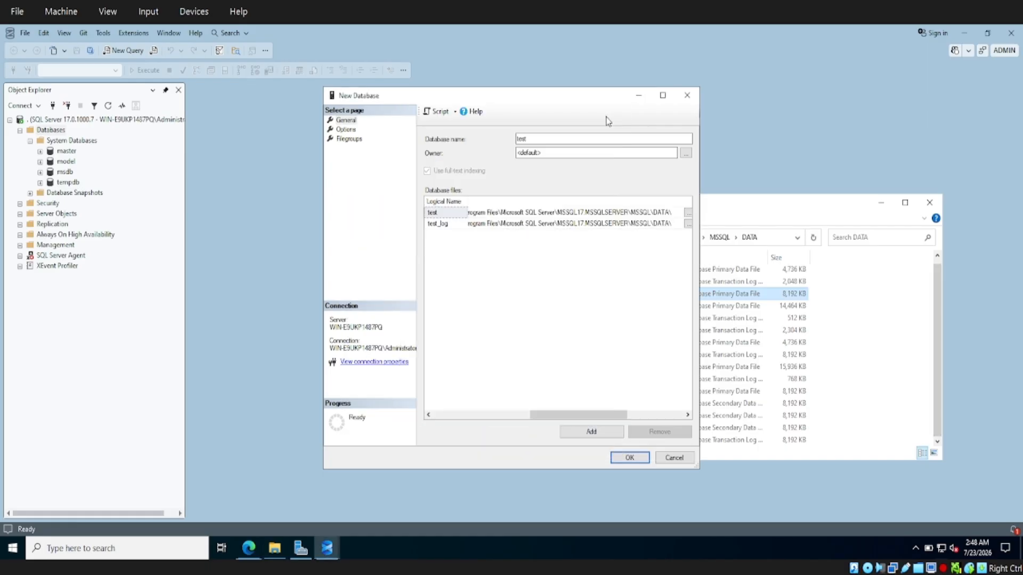
{"action": "left_click", "coordinate": [631, 458]}
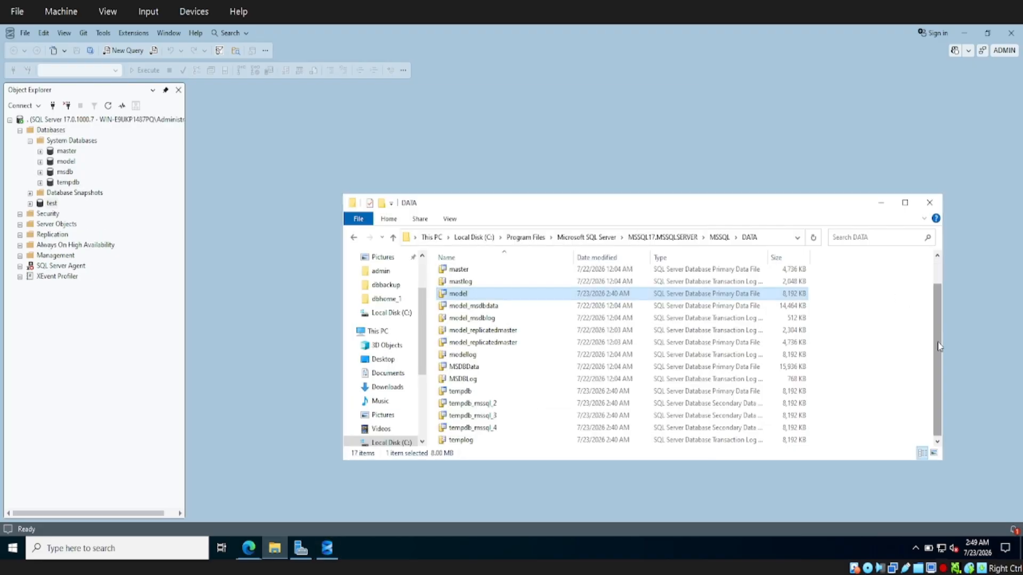
{"action": "left_click_drag", "start_coordinate": [941, 320], "coordinate": [939, 368]}
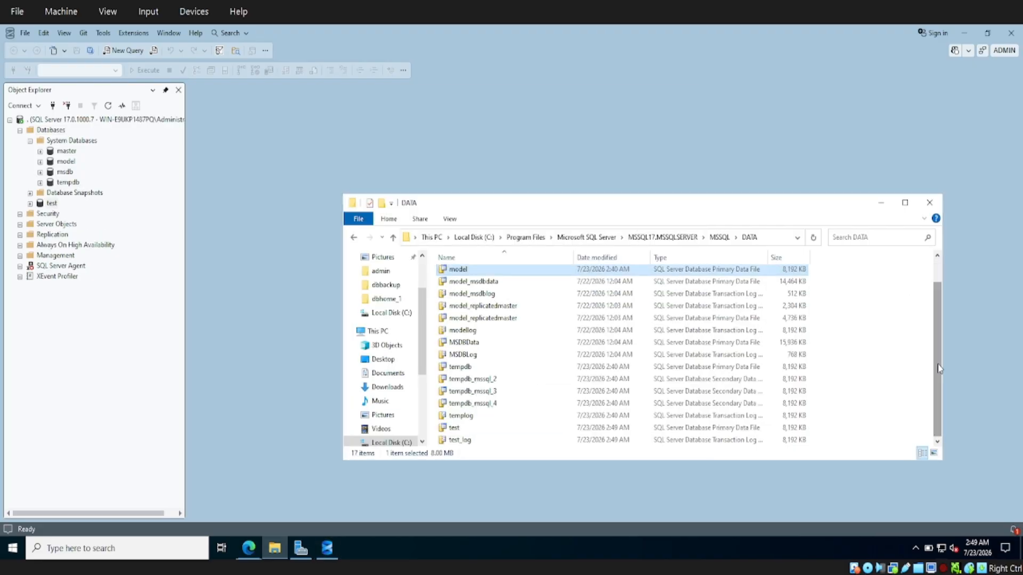
{"action": "left_click", "coordinate": [772, 236]}
{"action": "key", "text": "Return"}
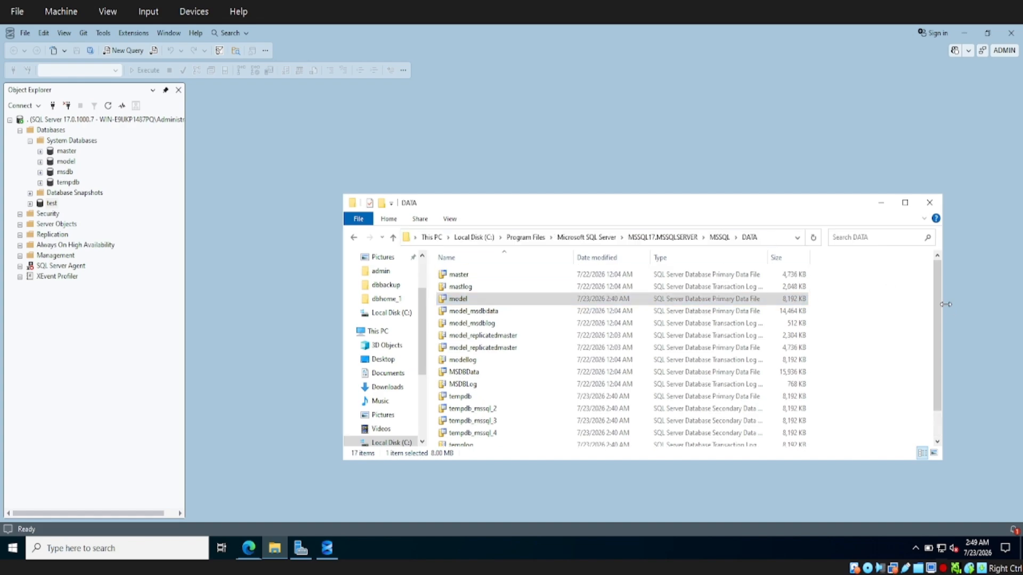
{"action": "left_click_drag", "start_coordinate": [938, 345], "coordinate": [942, 456]}
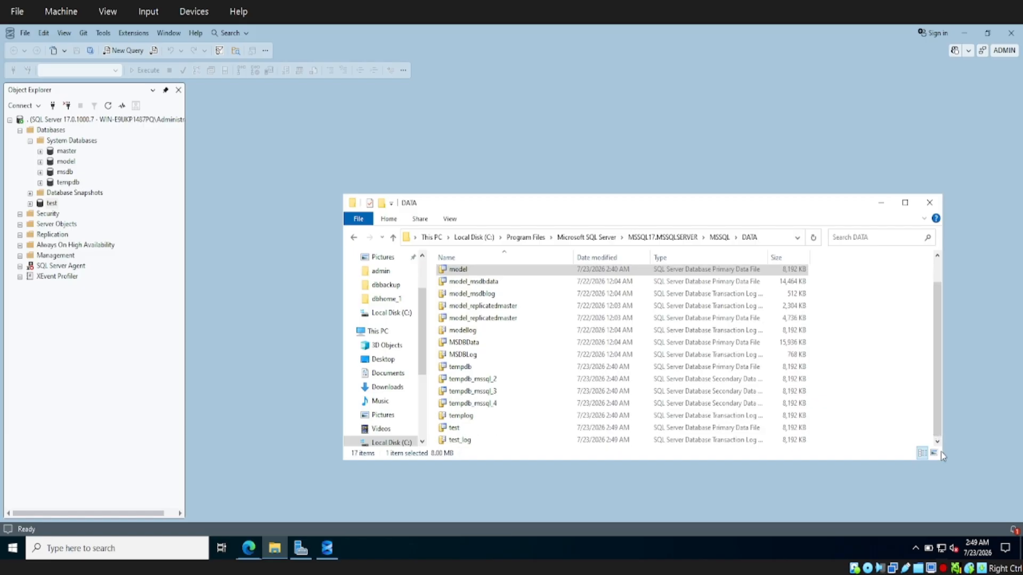
{"action": "left_click", "coordinate": [454, 430]}
{"action": "left_click", "coordinate": [461, 443]}
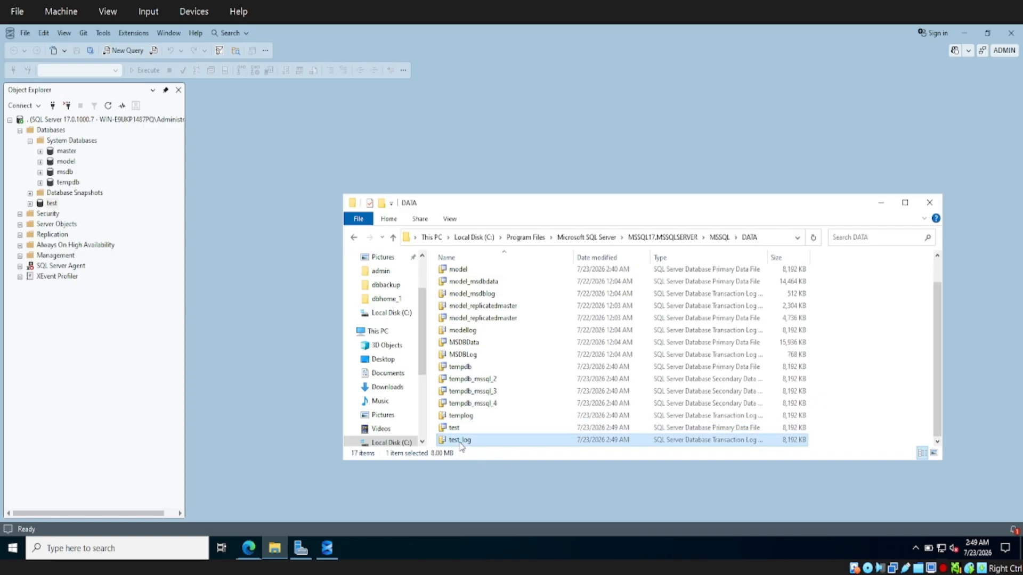
{"action": "left_click", "coordinate": [455, 429]}
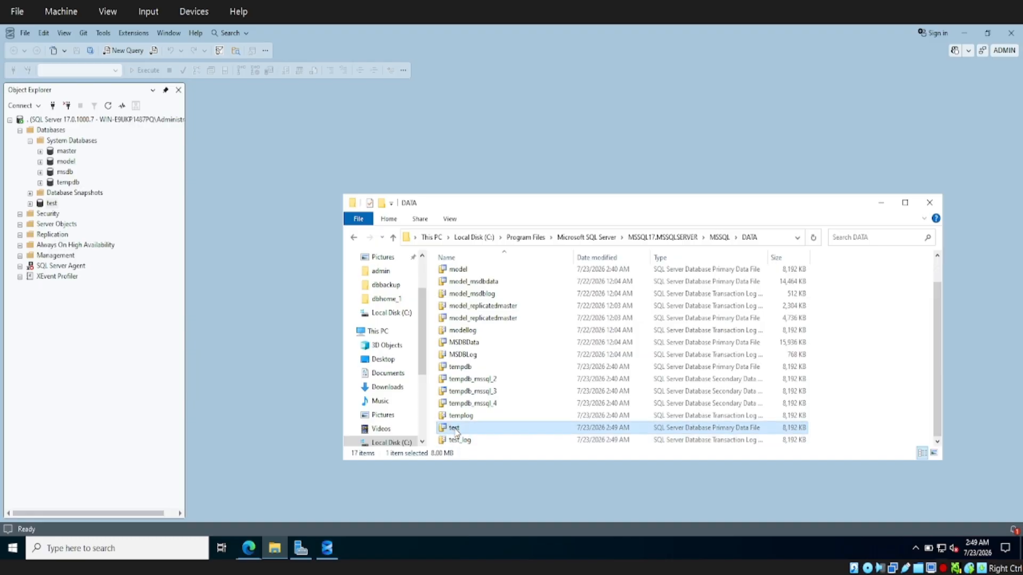
Inspect the test file's properties, checking its location and .mdf extension
{"action": "right_click", "coordinate": [455, 429]}
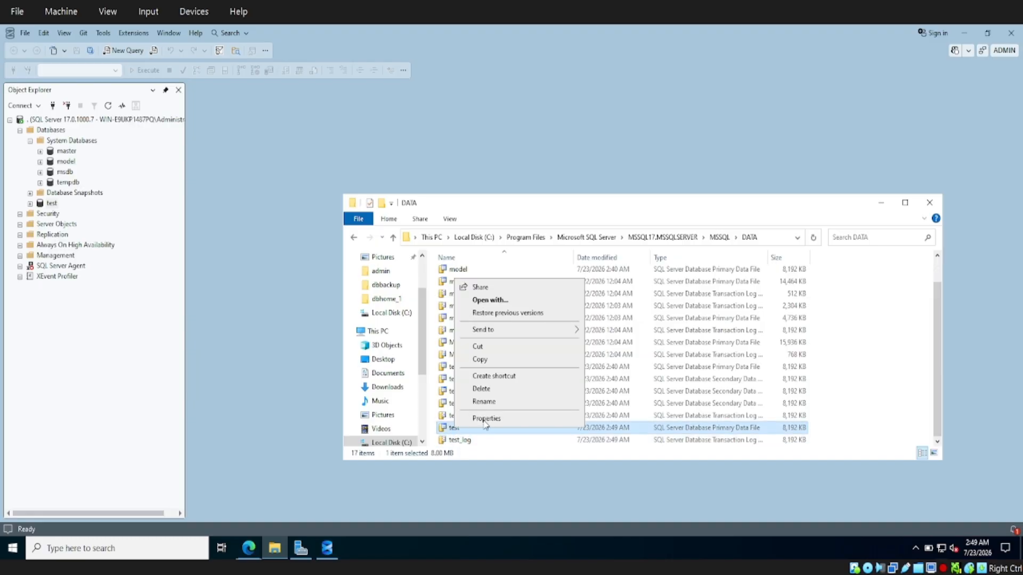
{"action": "left_click", "coordinate": [486, 419]}
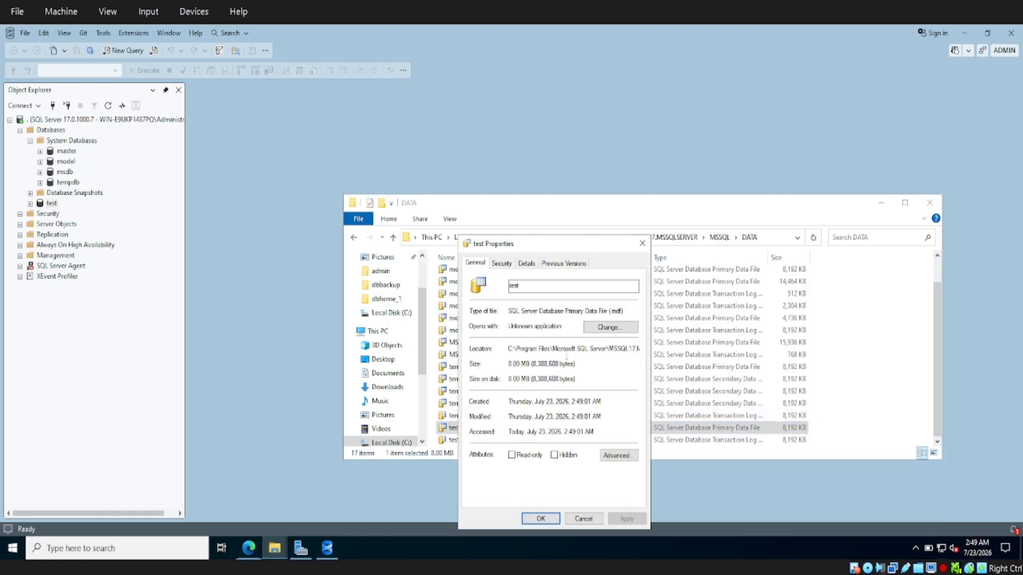
{"action": "double_click", "coordinate": [616, 343]}
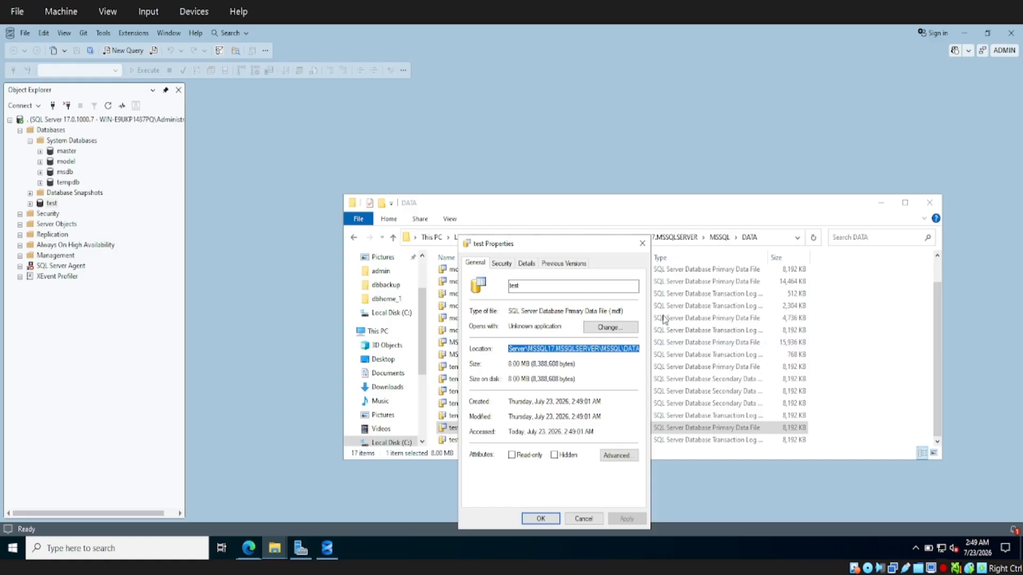
{"action": "left_click_drag", "start_coordinate": [610, 310], "coordinate": [623, 311]}
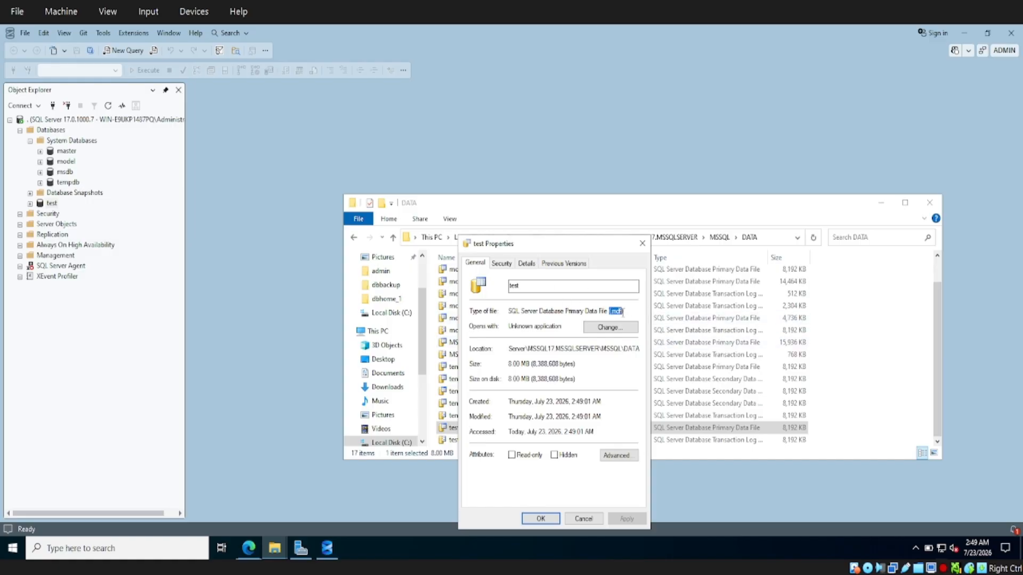
{"action": "left_click", "coordinate": [642, 243]}
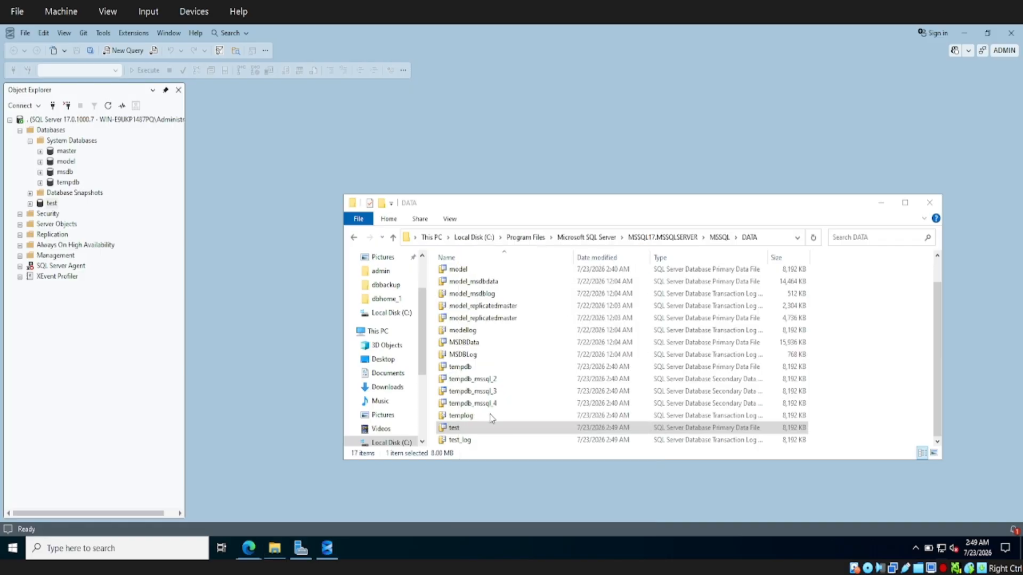
Inspect the test_log file's properties and its .ldf extension, then close the DATA folder window
{"action": "left_click", "coordinate": [454, 441]}
{"action": "right_click", "coordinate": [454, 442]}
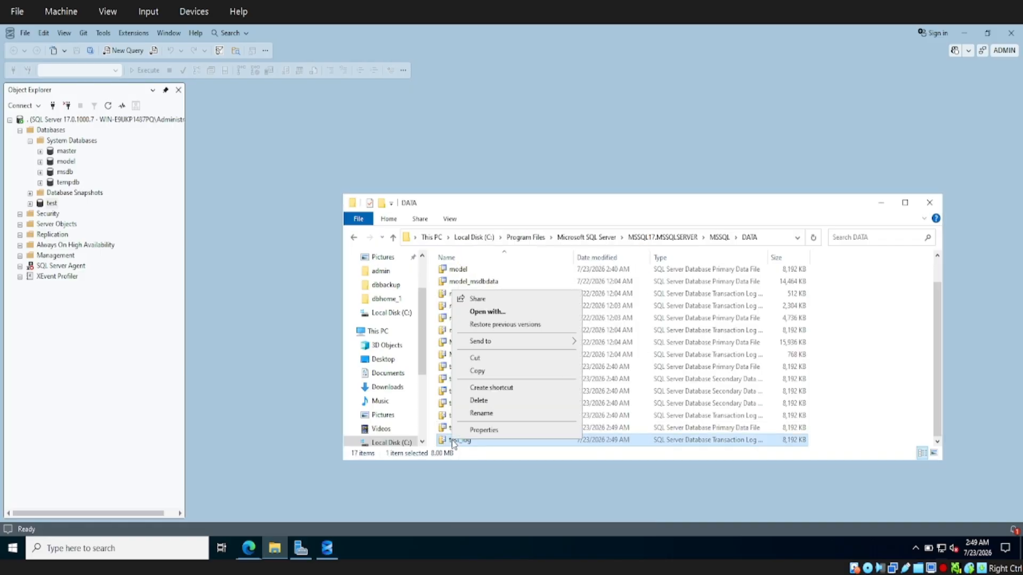
{"action": "left_click", "coordinate": [475, 430]}
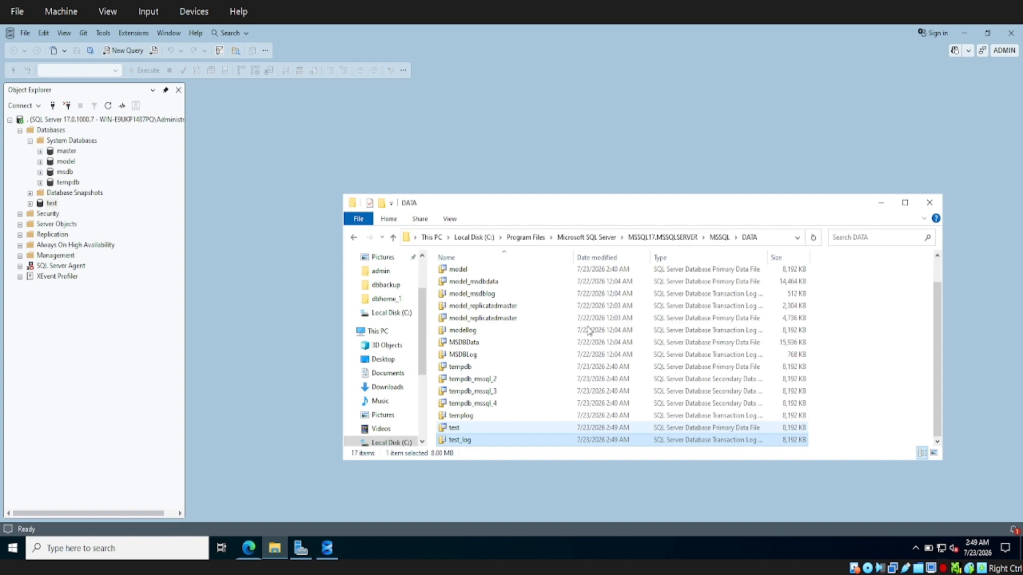
{"action": "left_click_drag", "start_coordinate": [619, 309], "coordinate": [626, 308]}
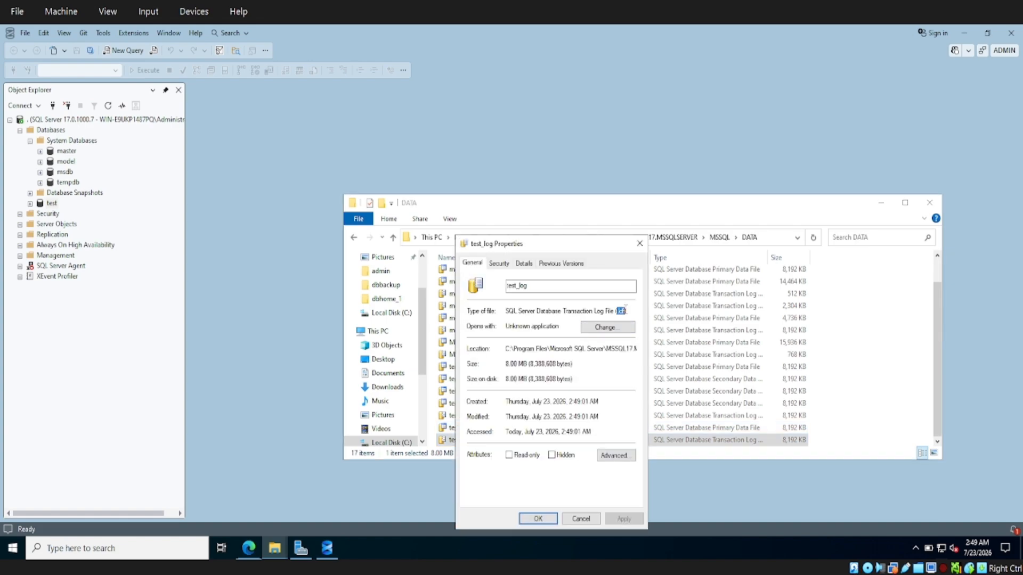
{"action": "left_click", "coordinate": [535, 518]}
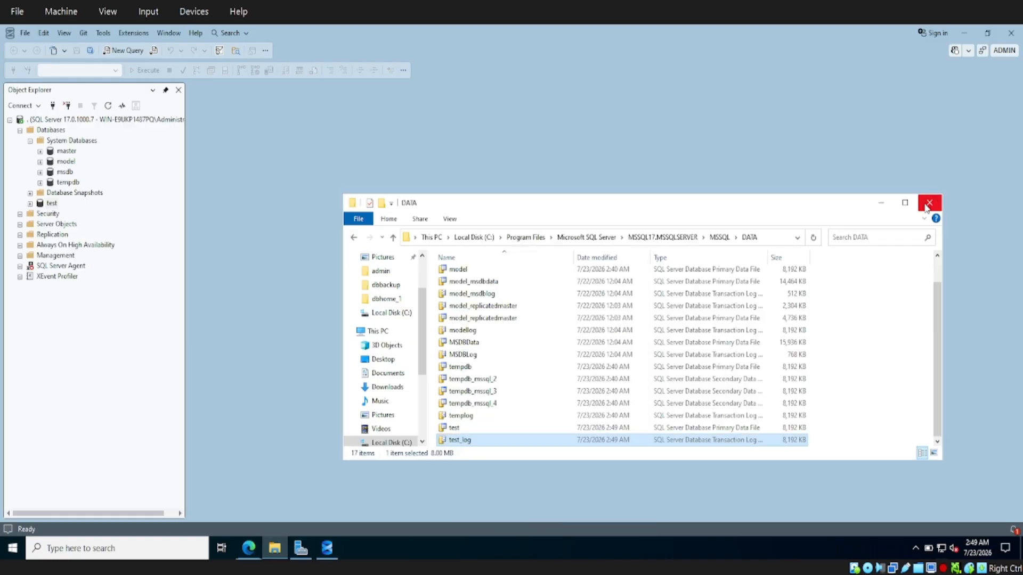
{"action": "left_click", "coordinate": [936, 202]}
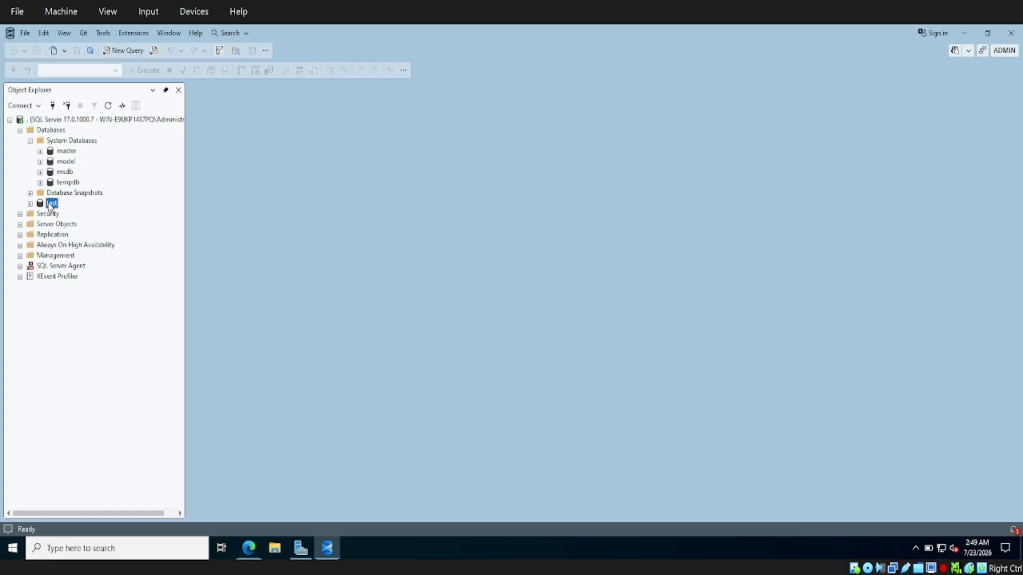
Collapse System Databases and expand Security > Logins to list the server logins, including sa
{"action": "left_click", "coordinate": [30, 141]}
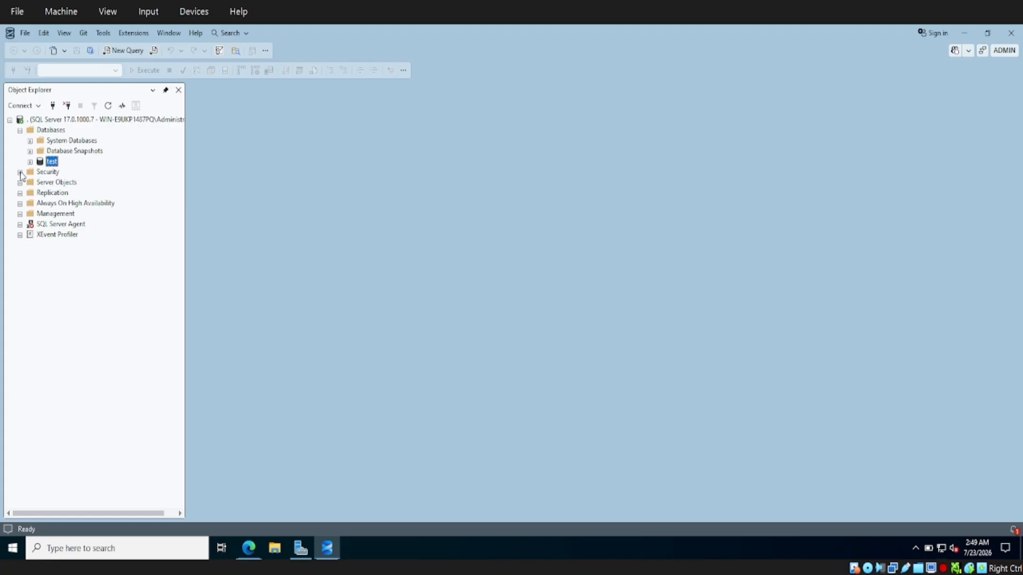
{"action": "left_click", "coordinate": [20, 172]}
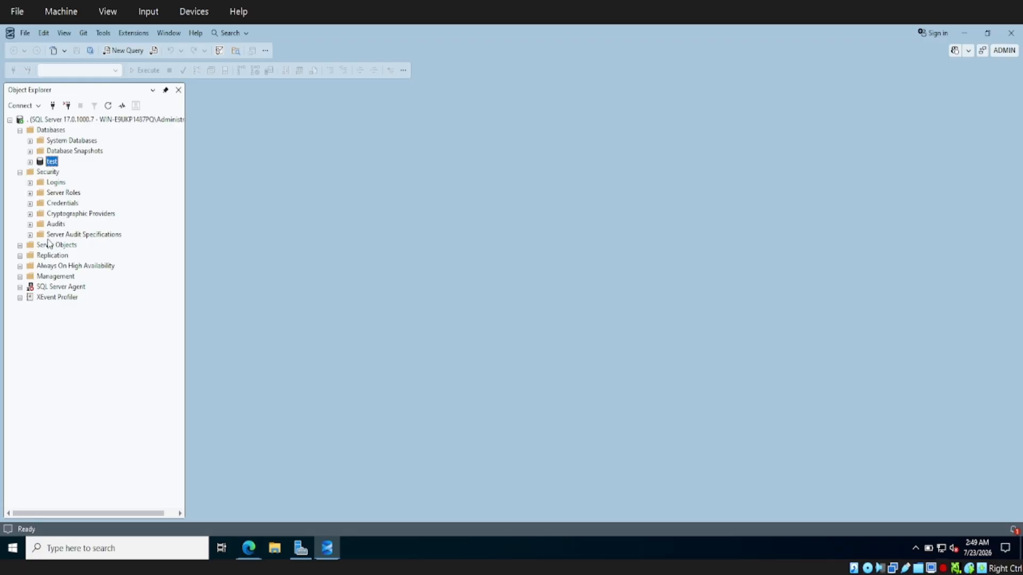
{"action": "left_click", "coordinate": [30, 183]}
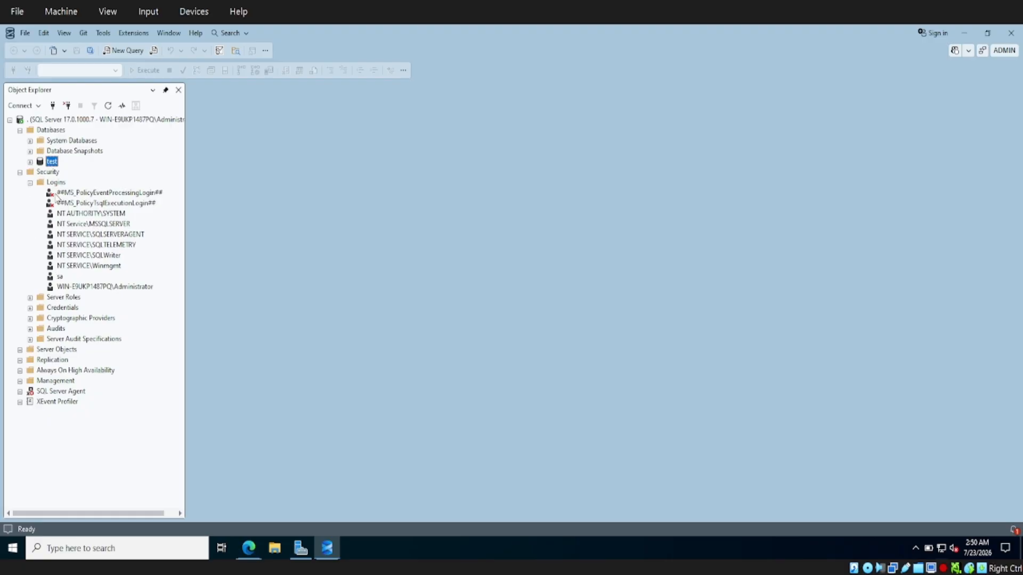
{"action": "left_click", "coordinate": [30, 184]}
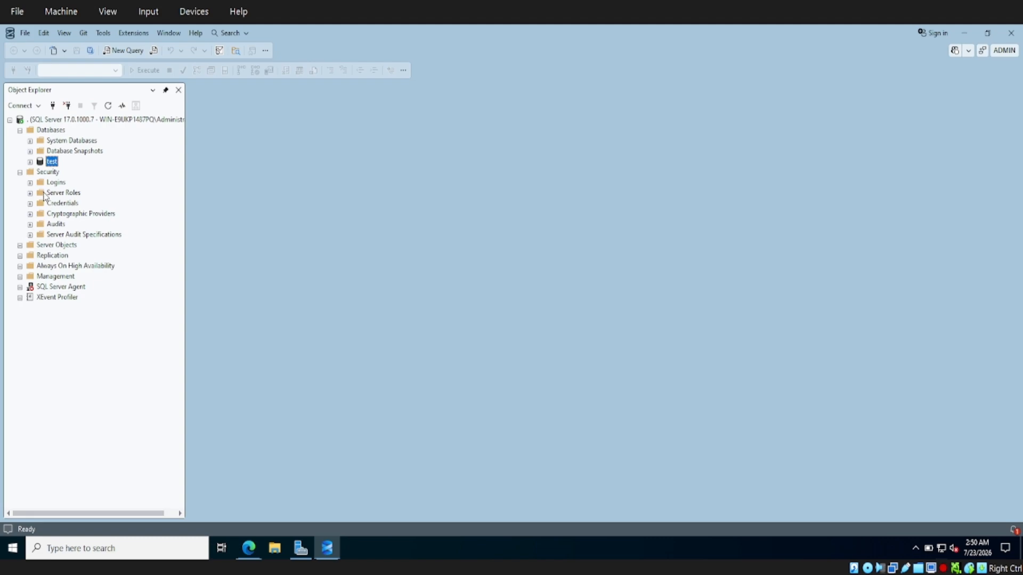
{"action": "left_click", "coordinate": [30, 183]}
Give the sa login a new password in Login Properties, entered and confirmed
{"action": "double_click", "coordinate": [59, 276]}
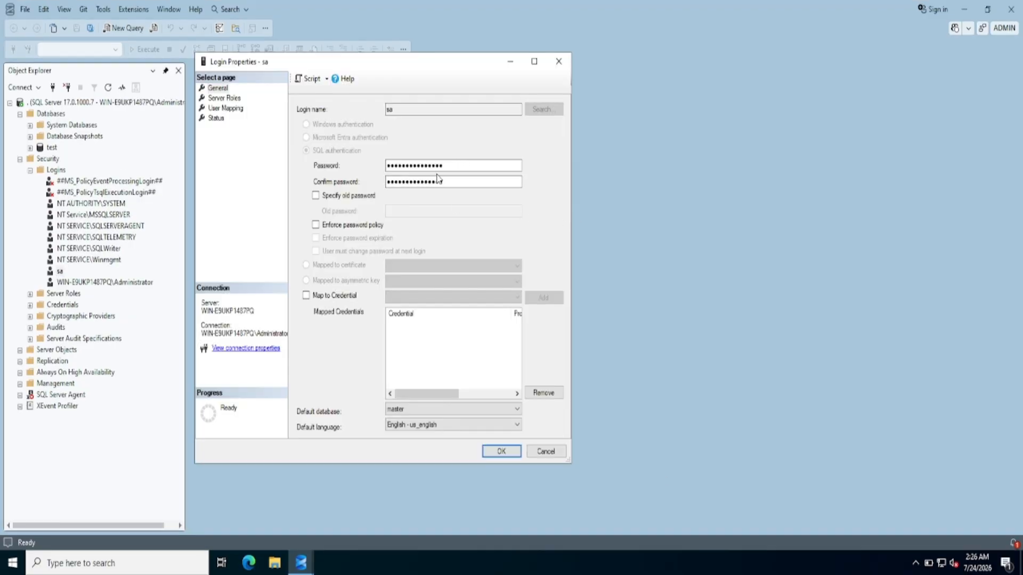
{"action": "left_click", "coordinate": [455, 163]}
{"action": "key", "text": "BackSpace"}
{"action": "key", "text": "BackSpace"}
{"action": "key", "text": "BackSpace"}
{"action": "key", "text": "BackSpace"}
{"action": "key", "text": "BackSpace"}
{"action": "key", "text": "BackSpace"}
{"action": "key", "text": "BackSpace"}
{"action": "key", "text": "BackSpace"}
{"action": "key", "text": "BackSpace"}
{"action": "key", "text": "BackSpace"}
{"action": "key", "text": "BackSpace"}
{"action": "key", "text": "BackSpace"}
{"action": "key", "text": "BackSpace"}
{"action": "key", "text": "BackSpace"}
{"action": "key", "text": "Tab"}
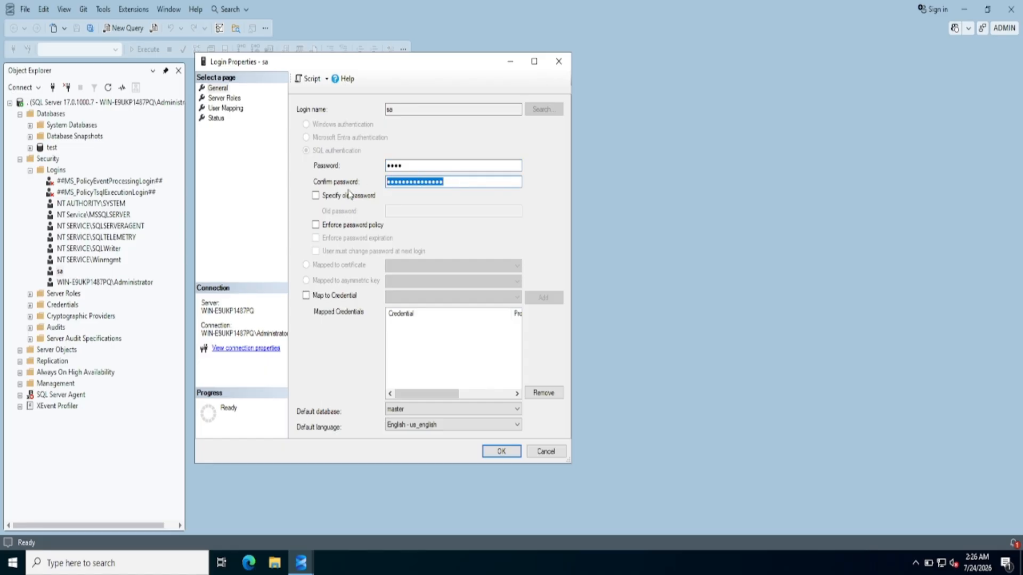
{"action": "type", "text": "1"}
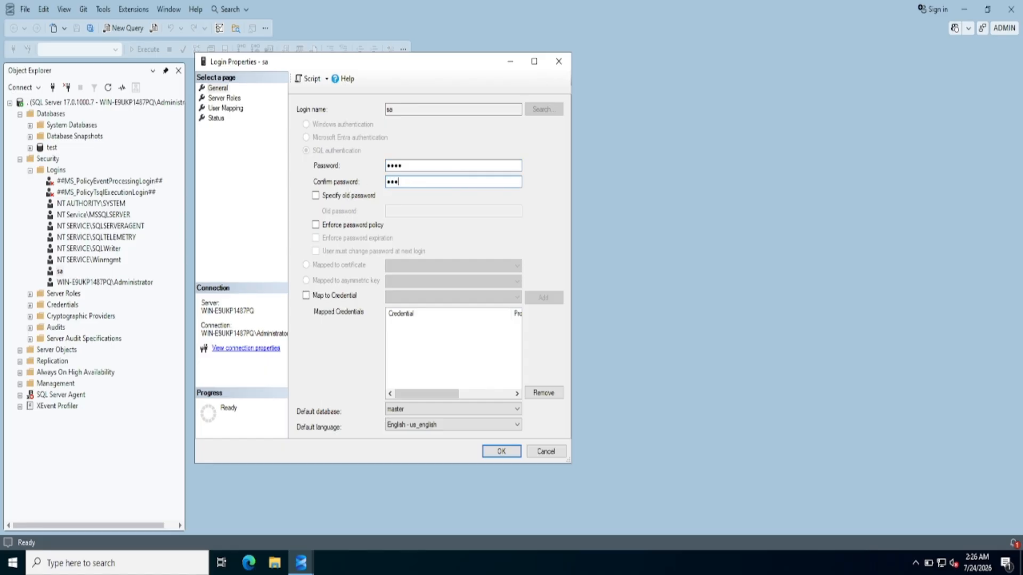
{"action": "left_click", "coordinate": [500, 451]}
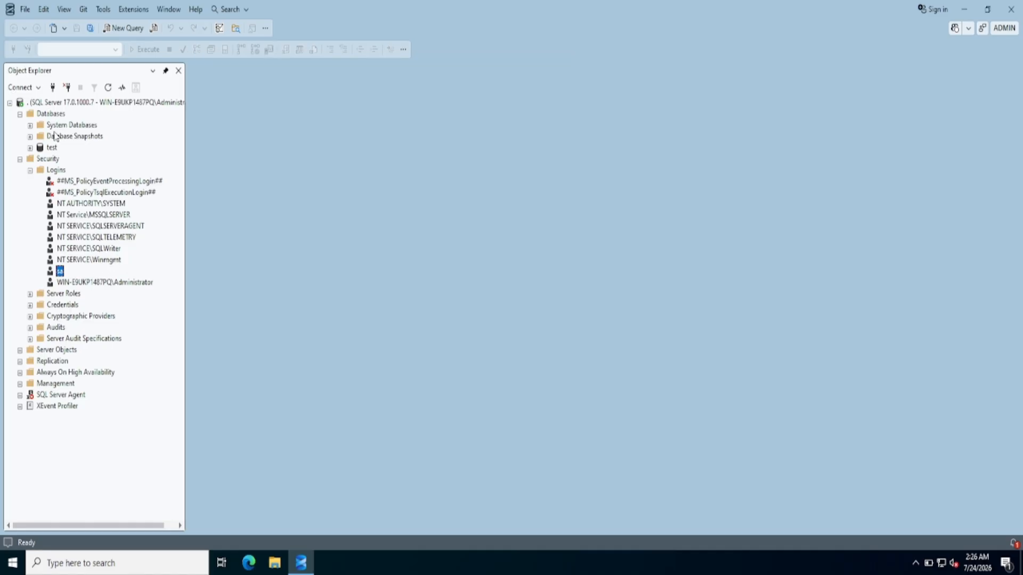
Connect to server '.' as sa with SQL Server Authentication and Remember Password ticked
{"action": "left_click", "coordinate": [21, 87]}
{"action": "left_click", "coordinate": [37, 106]}
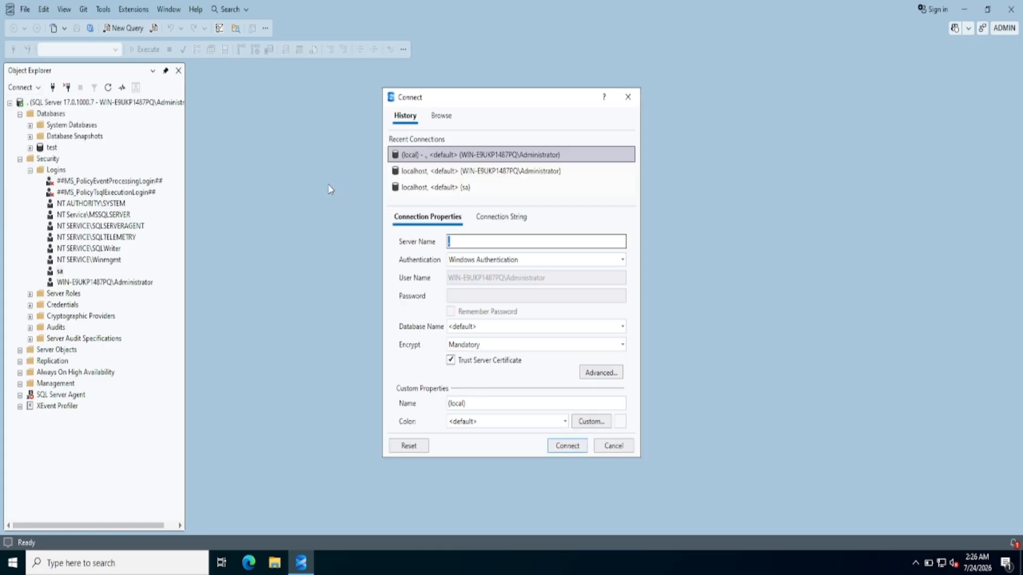
{"action": "type", "text": "."}
{"action": "left_click", "coordinate": [514, 260]}
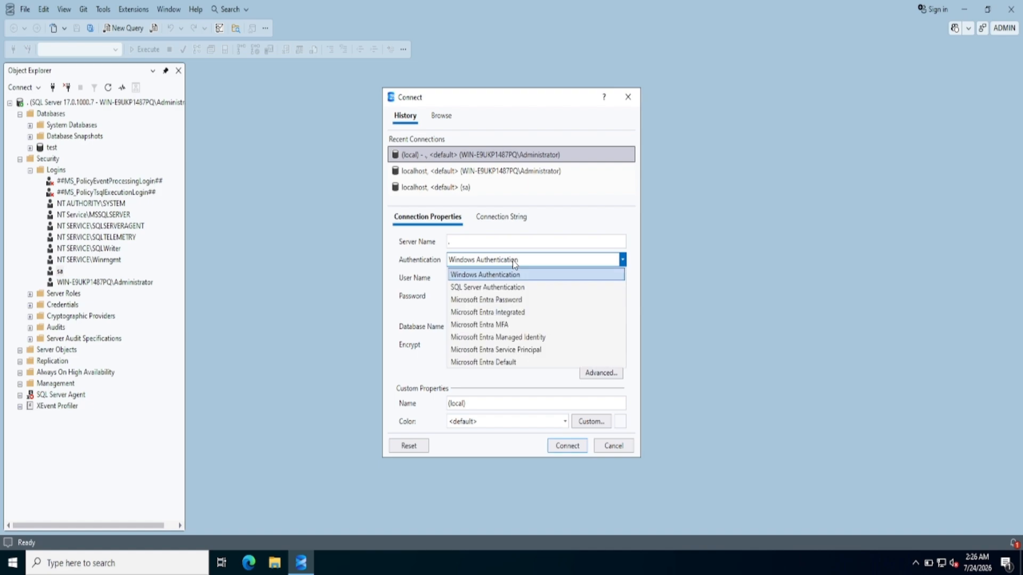
{"action": "left_click", "coordinate": [506, 288]}
{"action": "left_click", "coordinate": [468, 281]}
{"action": "type", "text": "sa"}
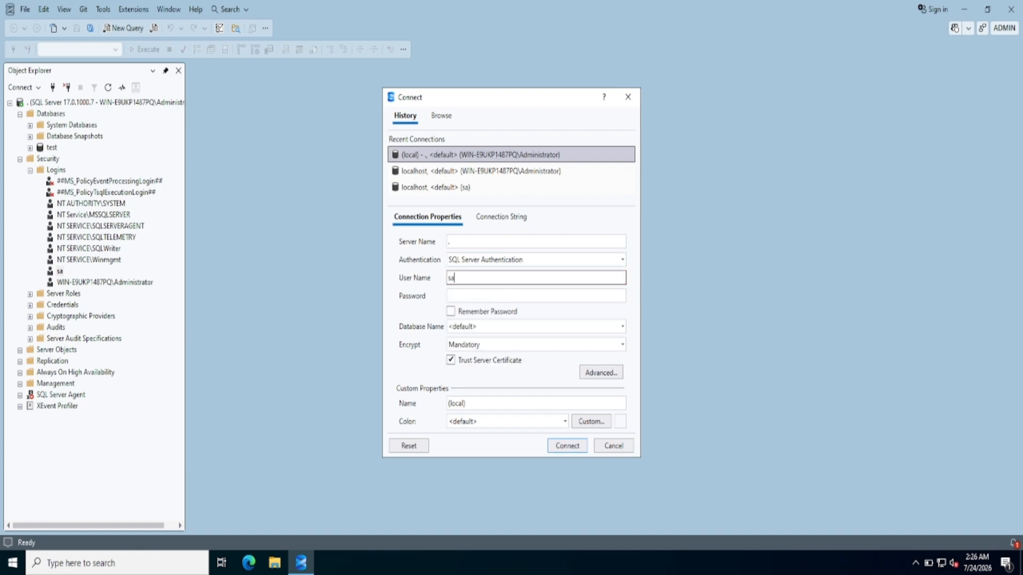
{"action": "left_click", "coordinate": [480, 294]}
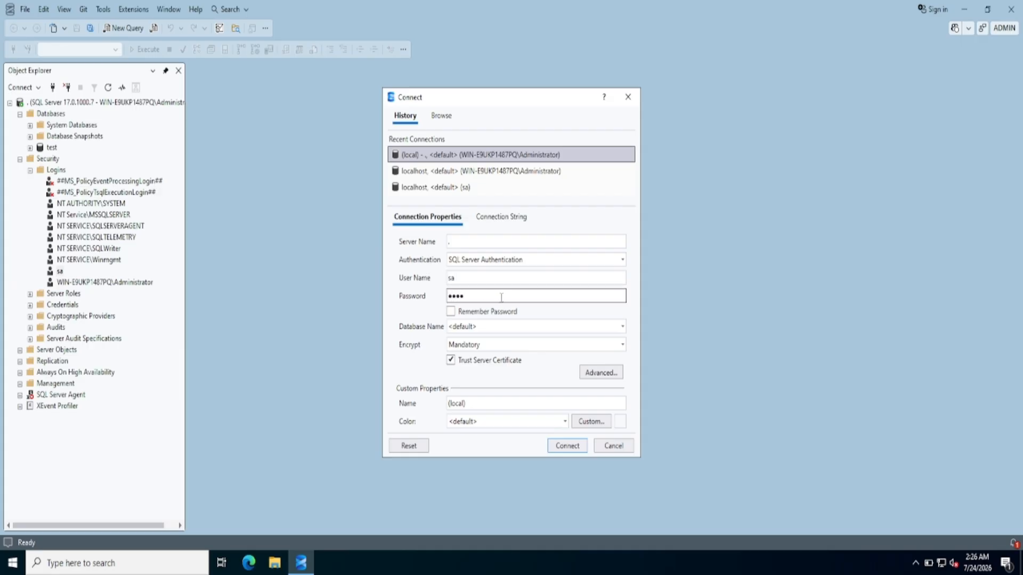
{"action": "left_click", "coordinate": [503, 316]}
{"action": "left_click", "coordinate": [565, 444]}
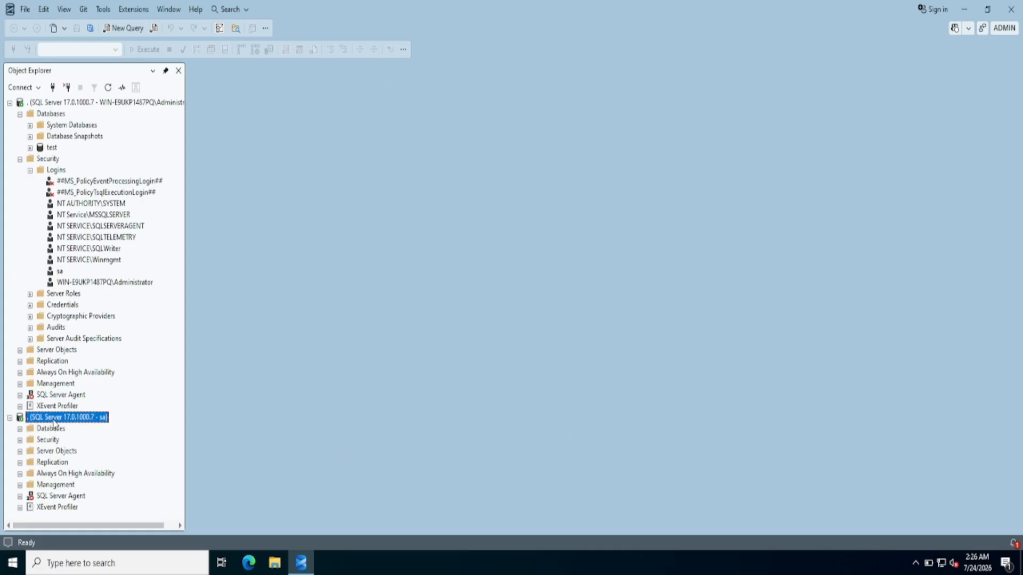
{"action": "left_click", "coordinate": [10, 418]}
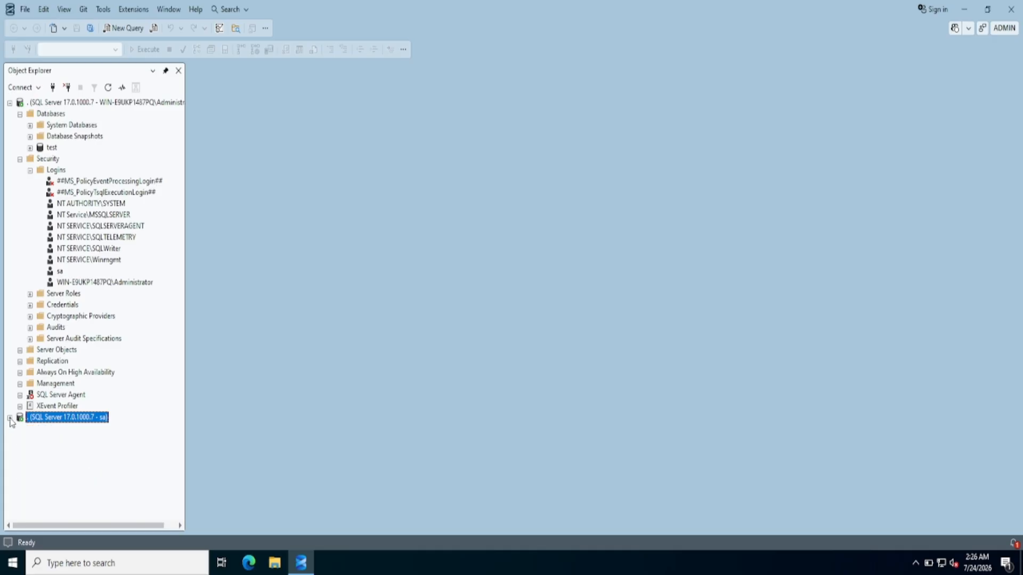
Under the sa connection, expand test > Security to show its Users, Roles and Schemas
{"action": "left_click", "coordinate": [10, 419]}
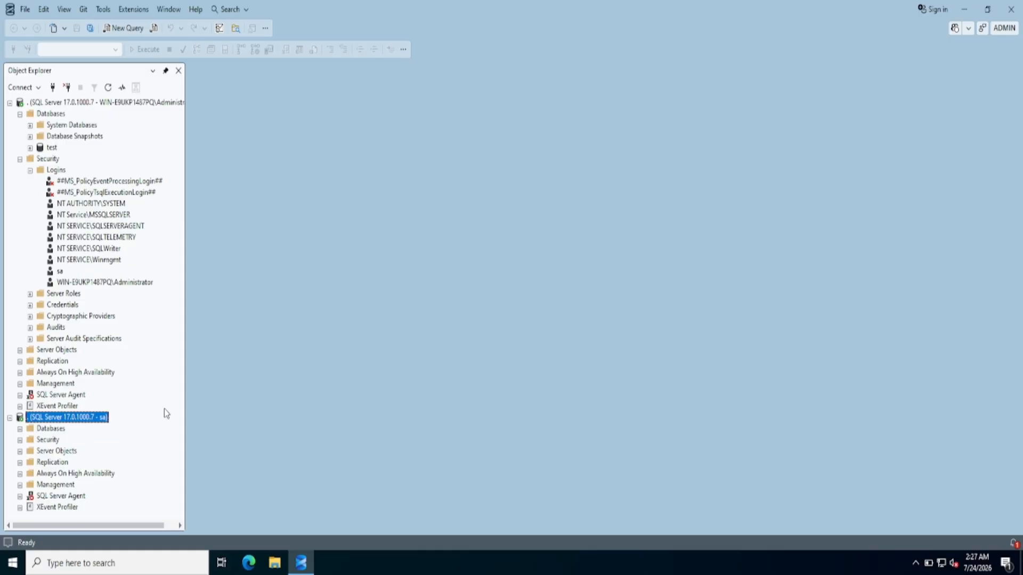
{"action": "left_click", "coordinate": [20, 429]}
{"action": "left_click", "coordinate": [30, 462]}
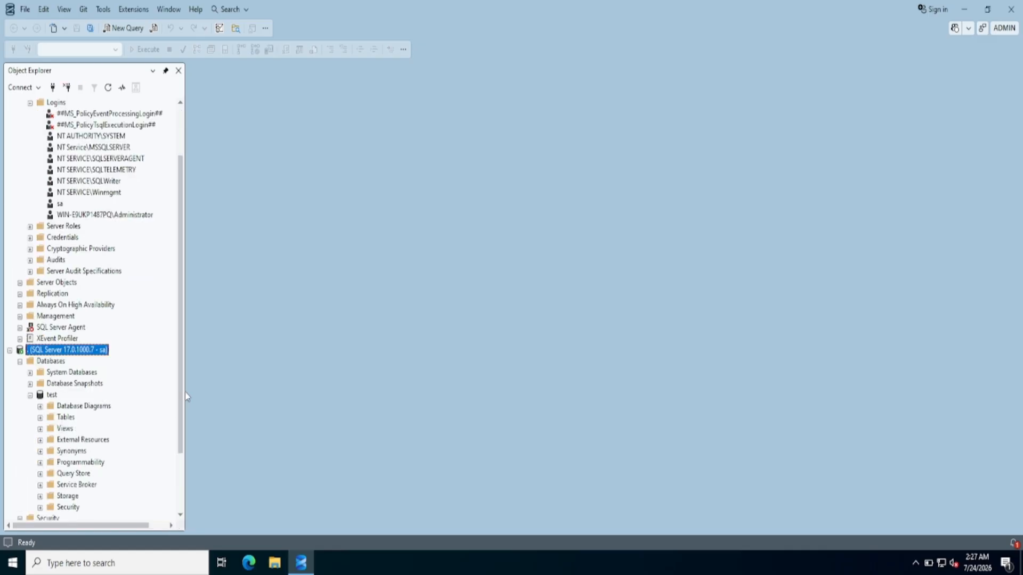
{"action": "left_click_drag", "start_coordinate": [184, 392], "coordinate": [184, 438]}
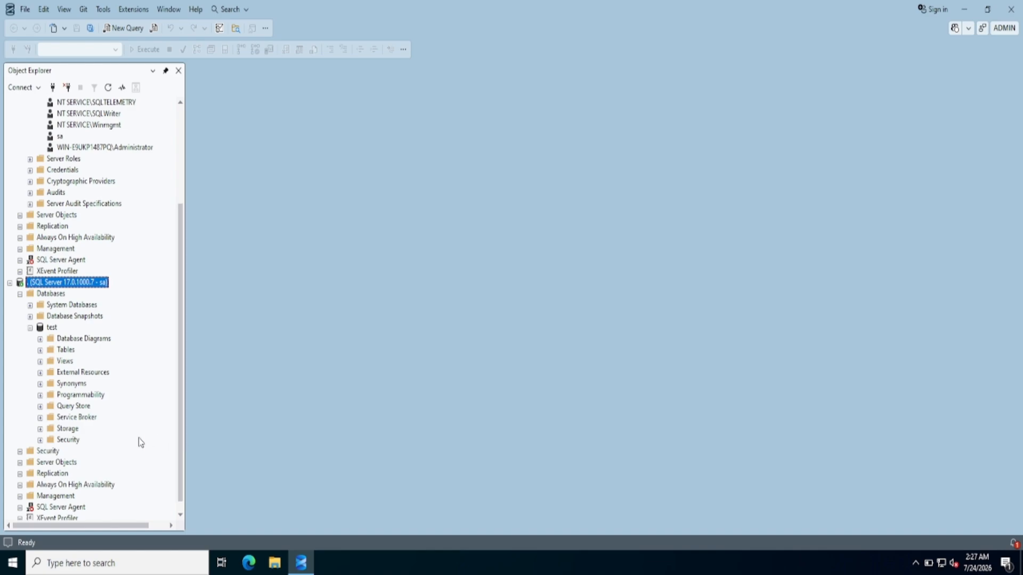
{"action": "left_click", "coordinate": [41, 441]}
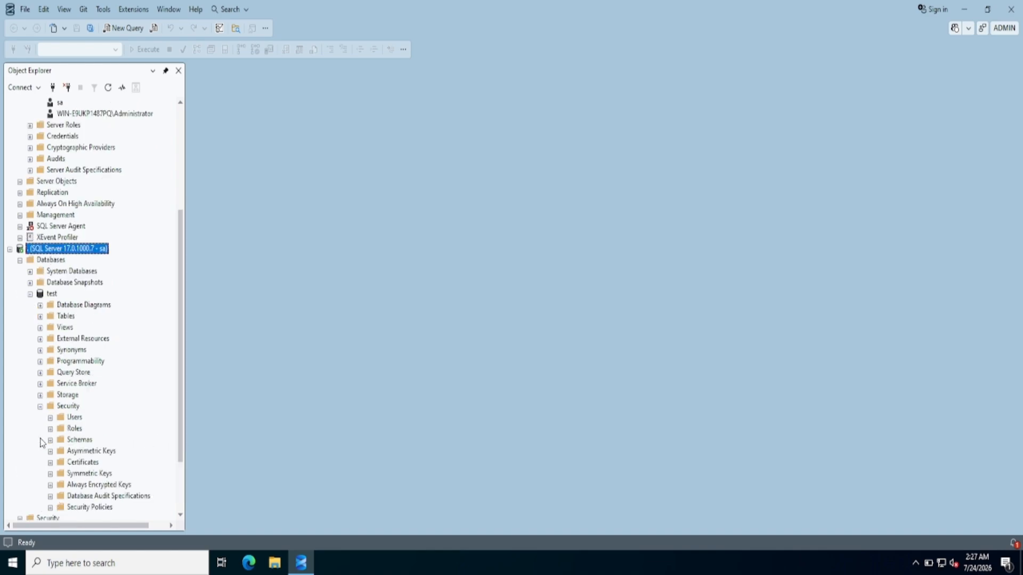
{"action": "left_click", "coordinate": [50, 418]}
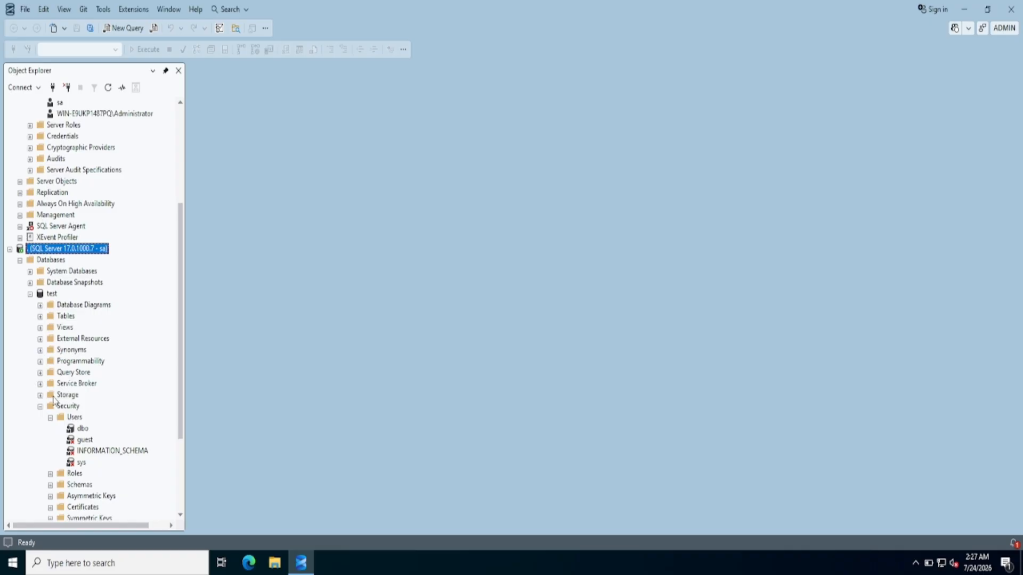
{"action": "left_click", "coordinate": [50, 474]}
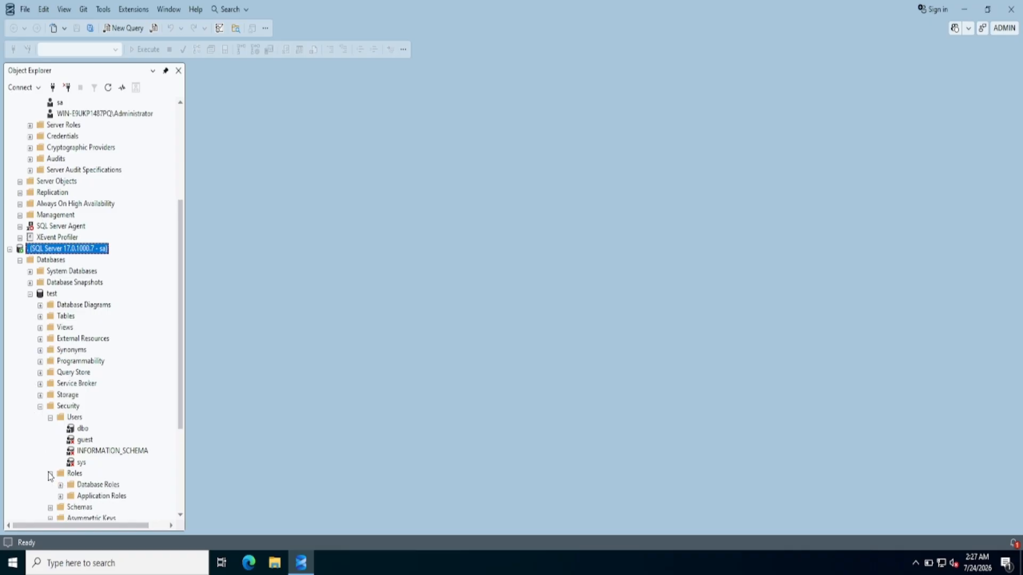
{"action": "left_click", "coordinate": [50, 507]}
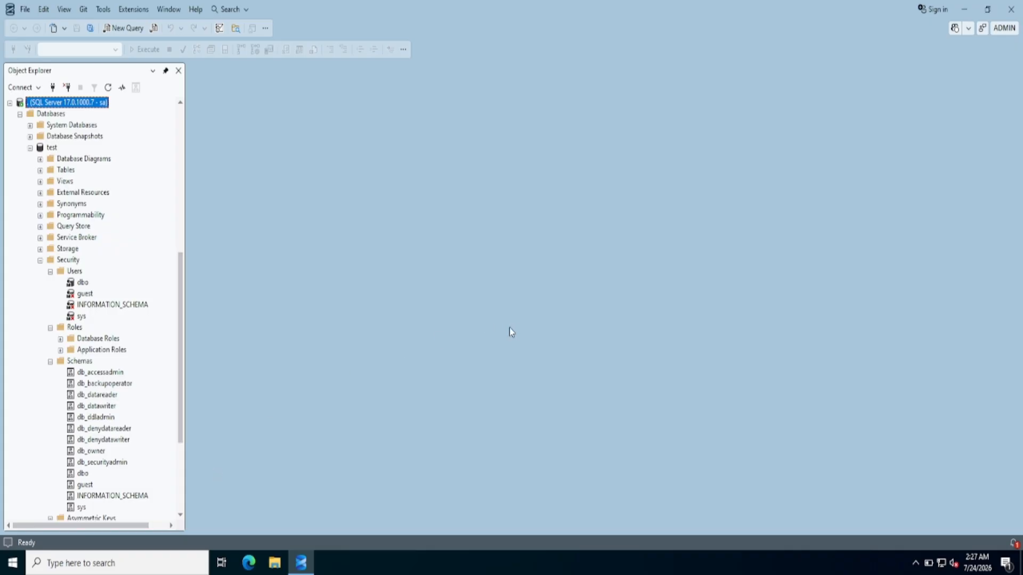
Expand test > Tables under the first server connection
{"action": "scroll", "coordinate": [185, 125], "scroll_direction": "up", "scroll_amount": 10}
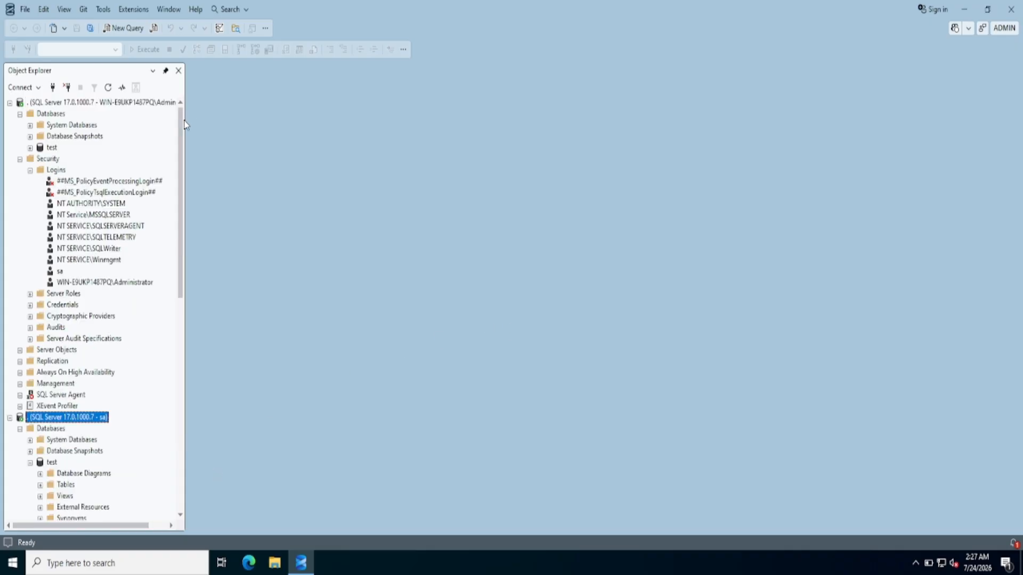
{"action": "left_click", "coordinate": [31, 147]}
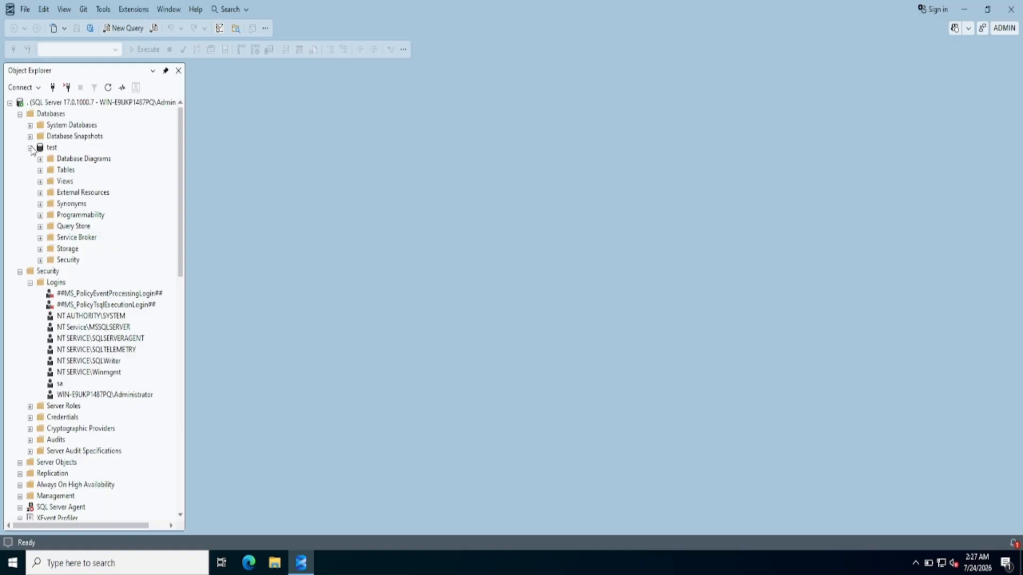
{"action": "left_click", "coordinate": [40, 171]}
Open a new Memory Optimized Table template query for the test database
{"action": "right_click", "coordinate": [59, 171]}
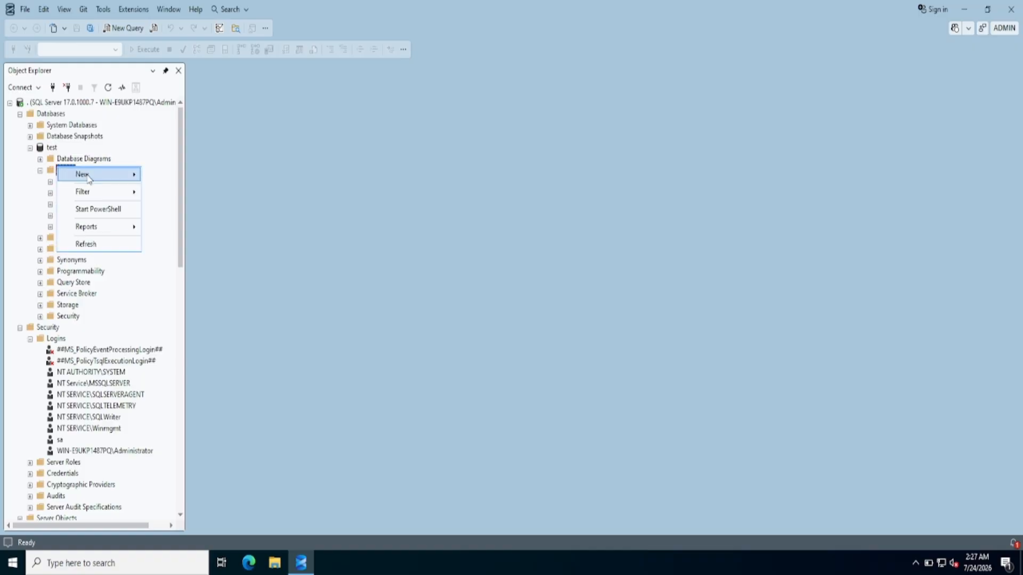
{"action": "mouse_move", "coordinate": [134, 180]}
{"action": "left_click", "coordinate": [170, 185]}
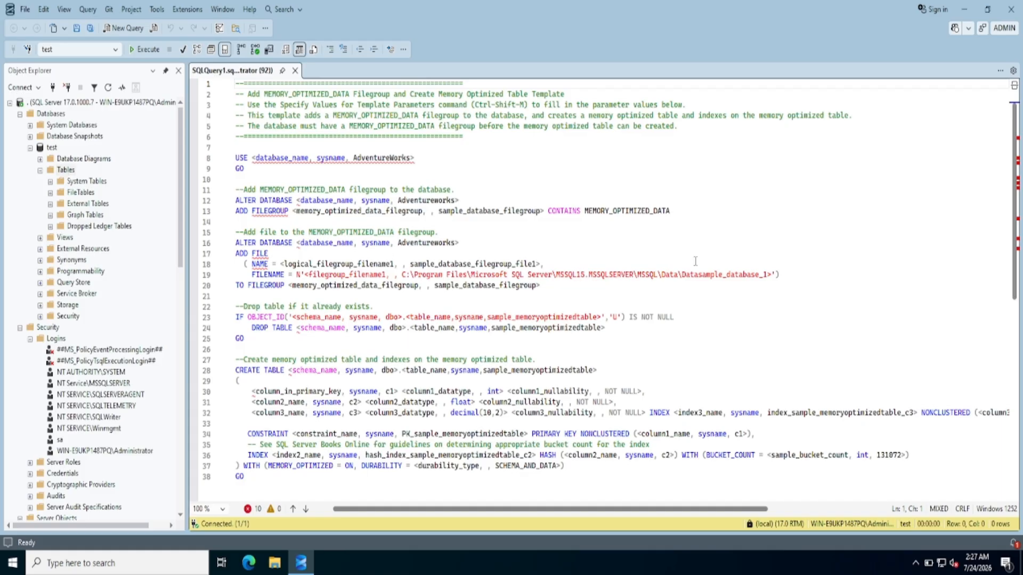
Open the Table Designer for a new table in test
{"action": "left_click", "coordinate": [66, 170]}
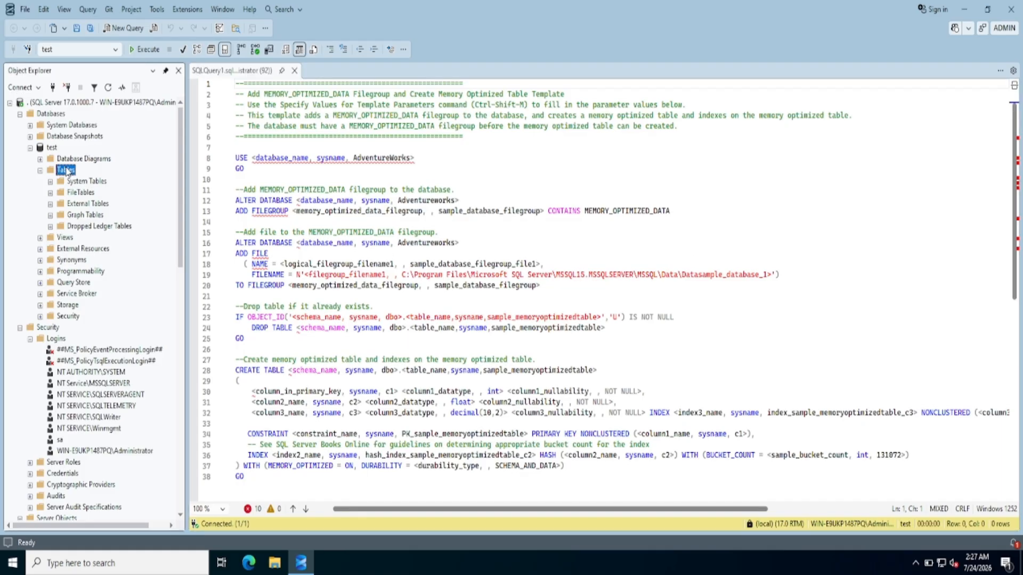
{"action": "right_click", "coordinate": [68, 171]}
{"action": "mouse_move", "coordinate": [112, 174]}
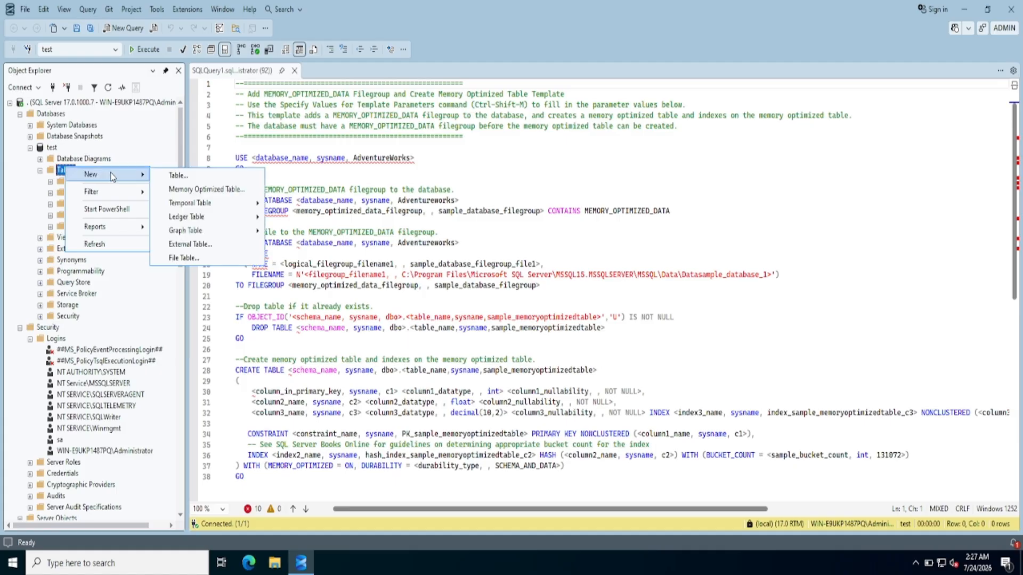
{"action": "left_click", "coordinate": [178, 176]}
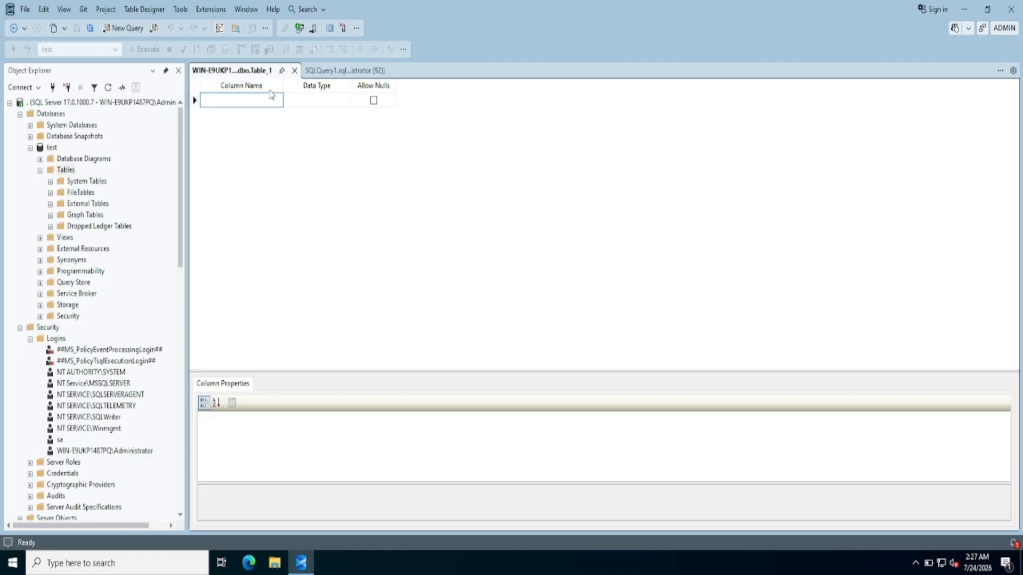
Add a column named id with data type nchar(10)
{"action": "type", "text": "id"}
{"action": "left_click", "coordinate": [334, 103]}
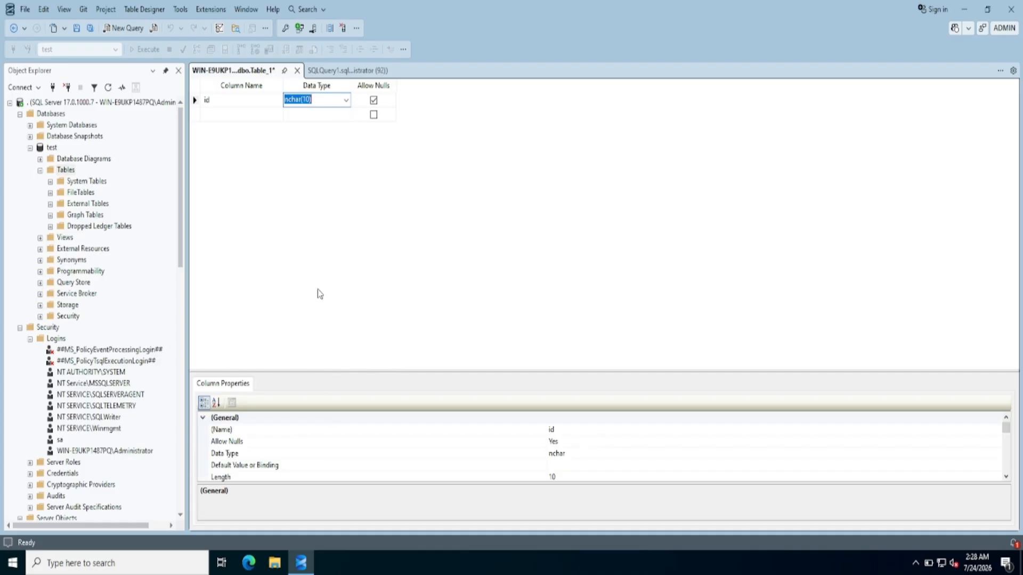
{"action": "left_click", "coordinate": [359, 229]}
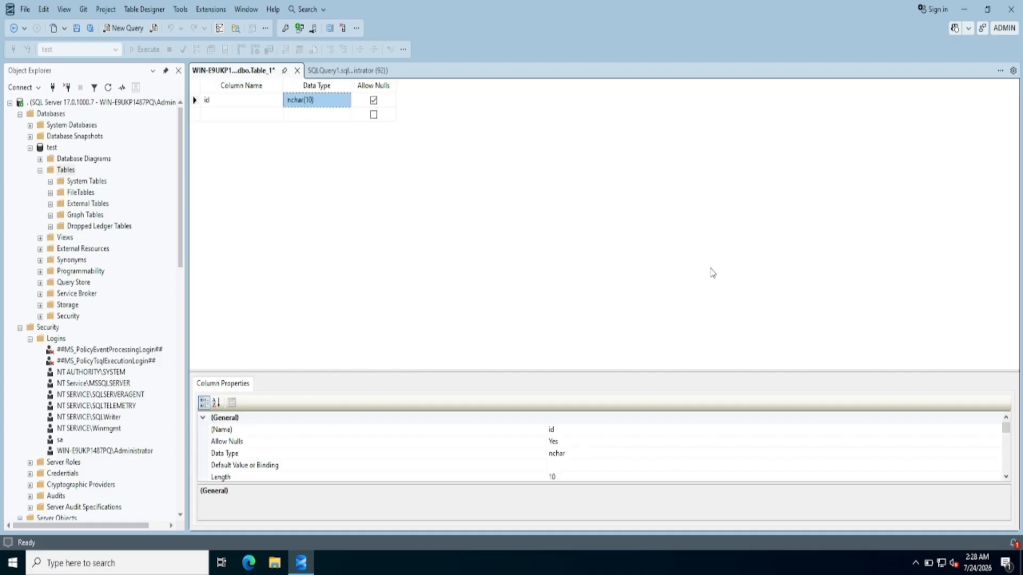
Save the table as Table_1 and expand dbo.Table_1 to show its Columns
{"action": "key", "text": "ctrl+s"}
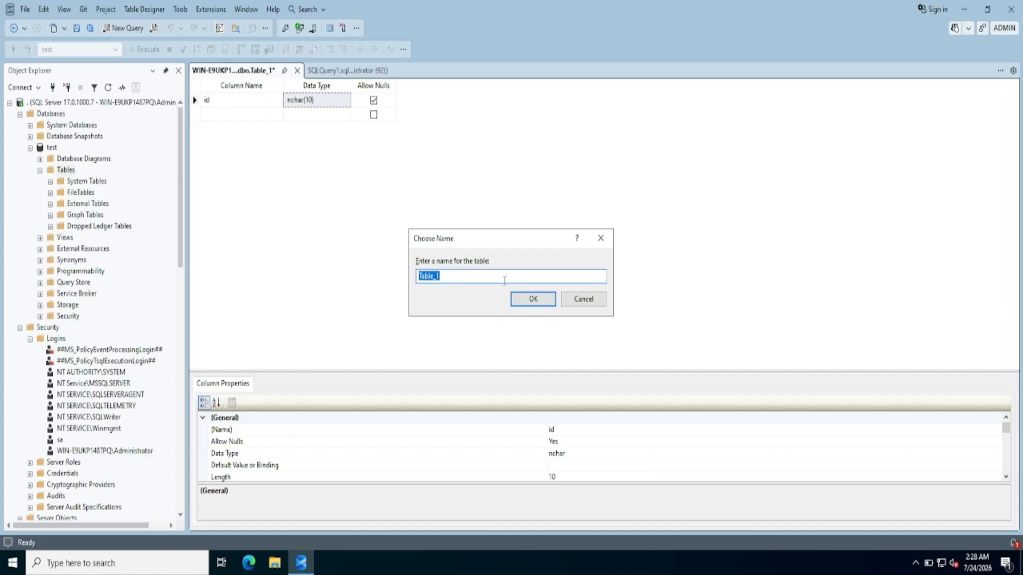
{"action": "left_click", "coordinate": [545, 303]}
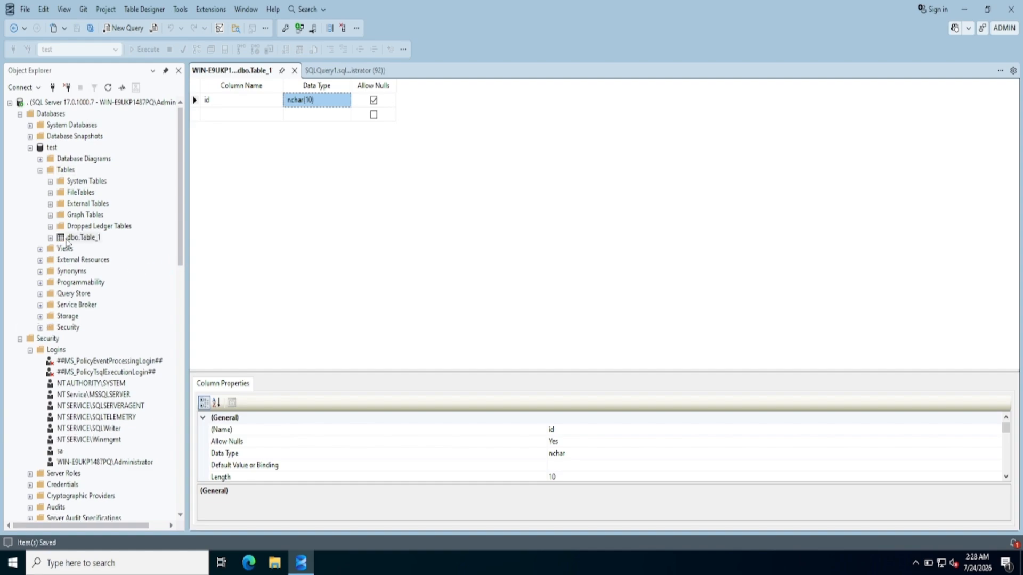
{"action": "double_click", "coordinate": [58, 238]}
{"action": "left_click", "coordinate": [60, 249]}
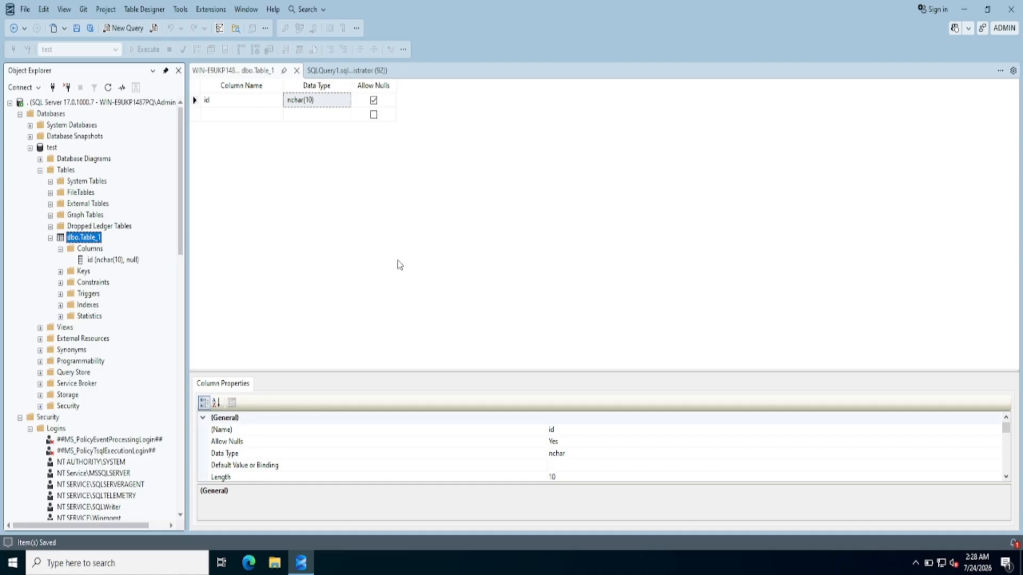